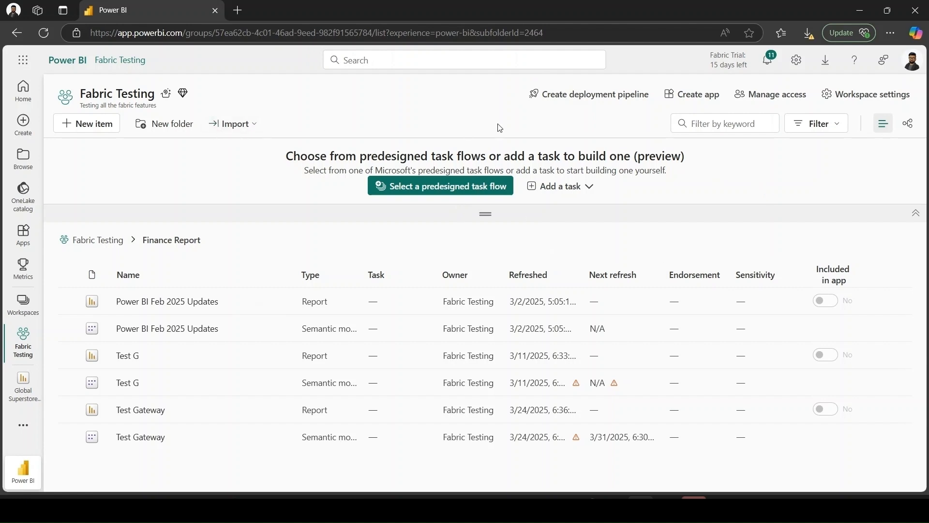
Check the licence type in the account profile details
click(912, 62)
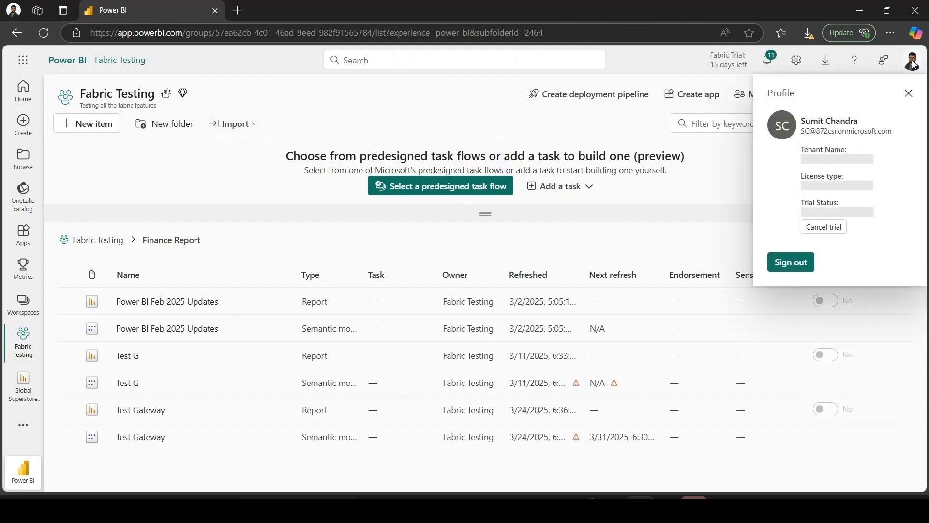
click(747, 197)
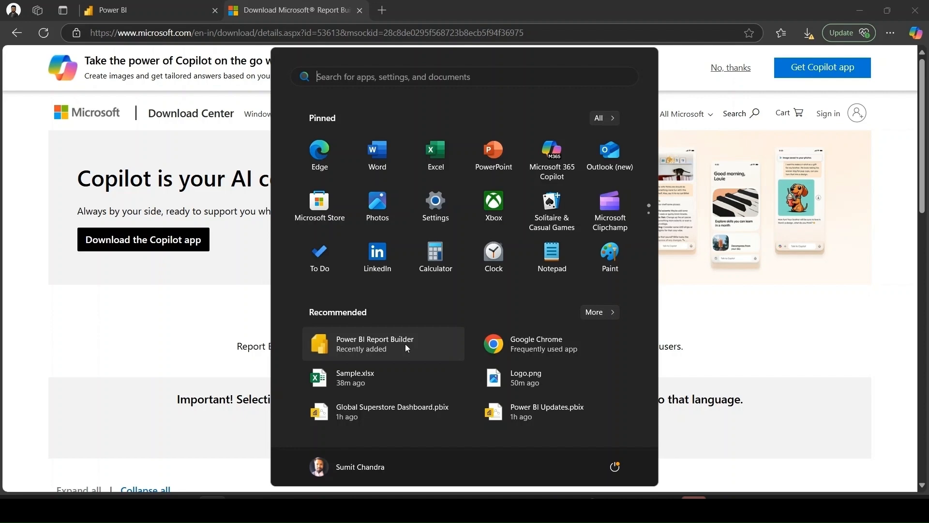
Switch to Power BI Report Builder and start a blank report
click(405, 344)
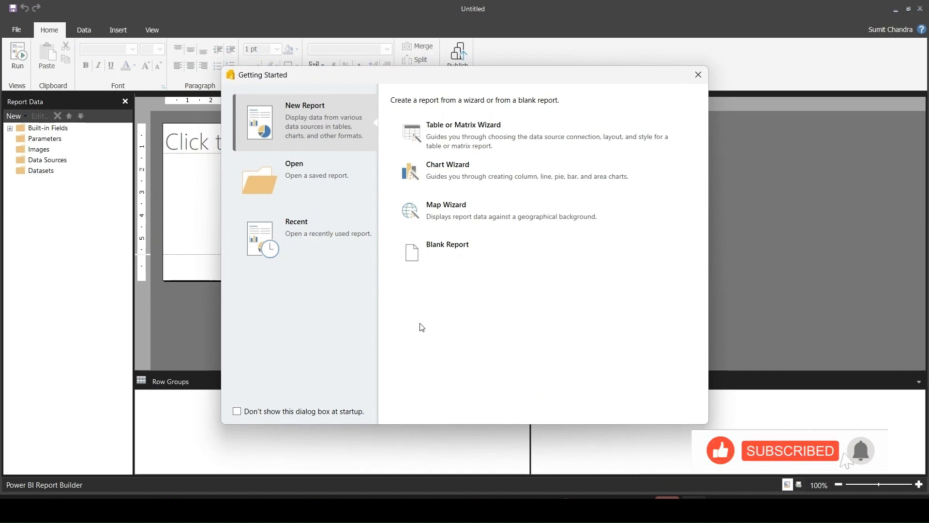
drag(382, 75, 303, 79)
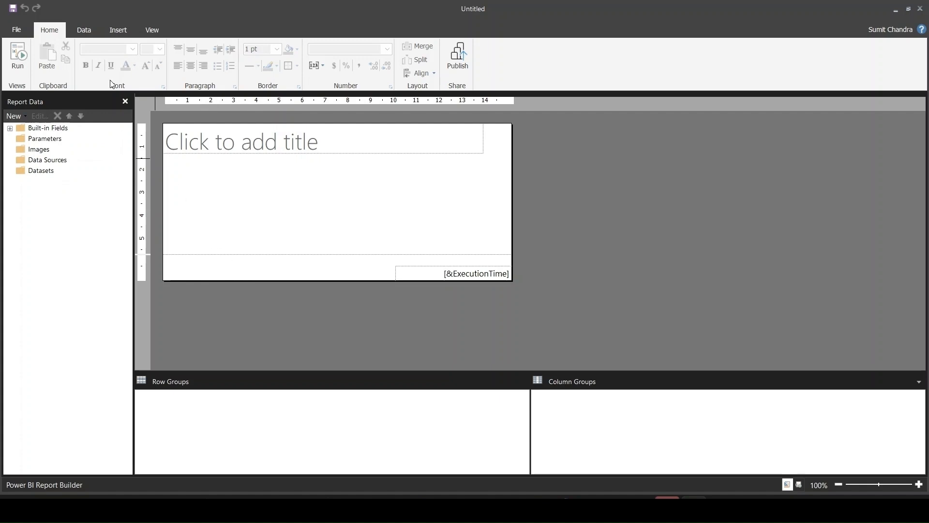
Get data from an Excel workbook by uploading Sample.xlsx from the Desktop folder
click(86, 32)
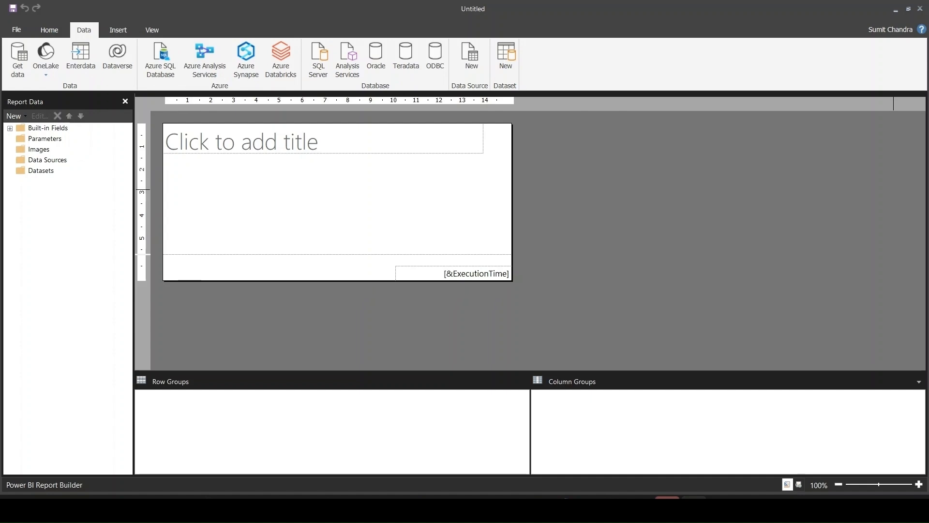
click(15, 62)
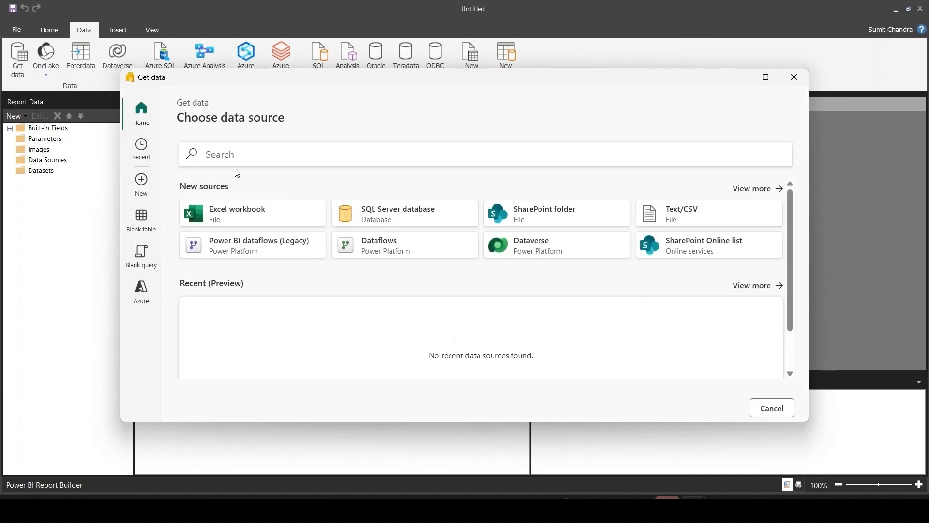
click(257, 215)
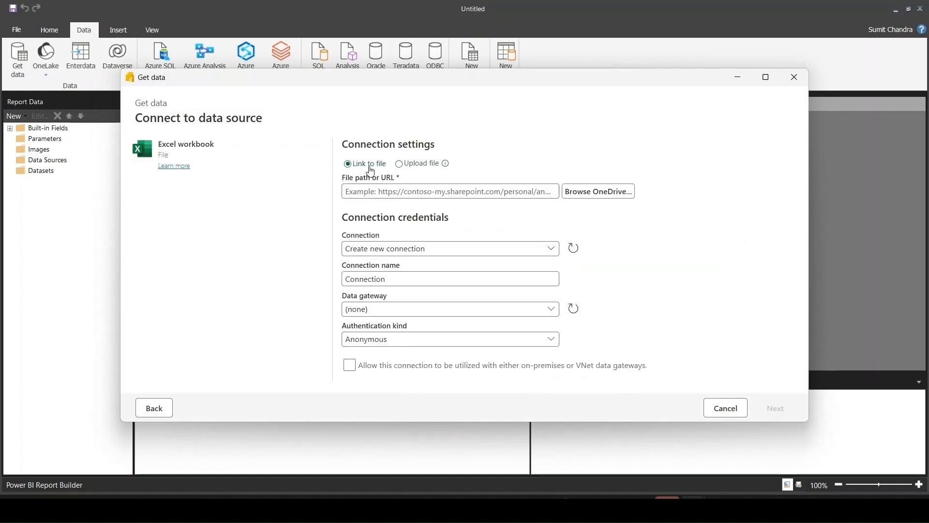
click(402, 168)
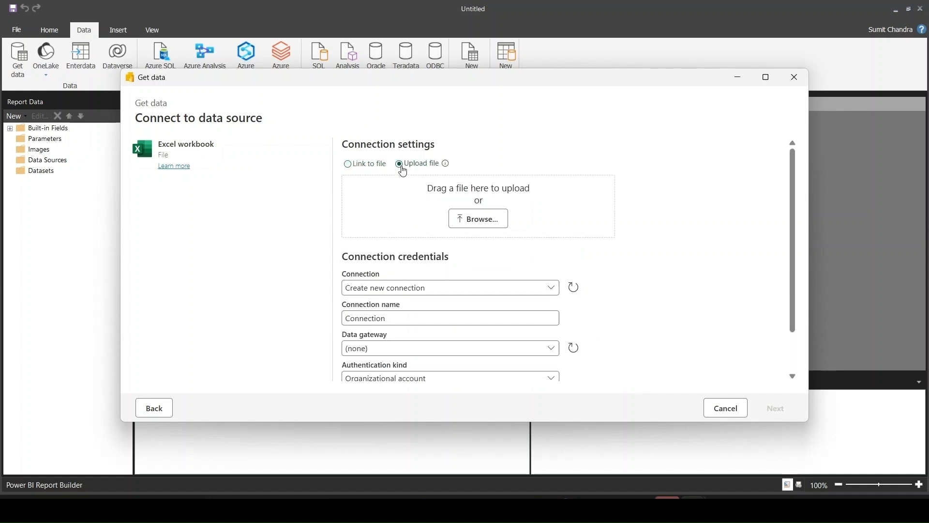
click(478, 219)
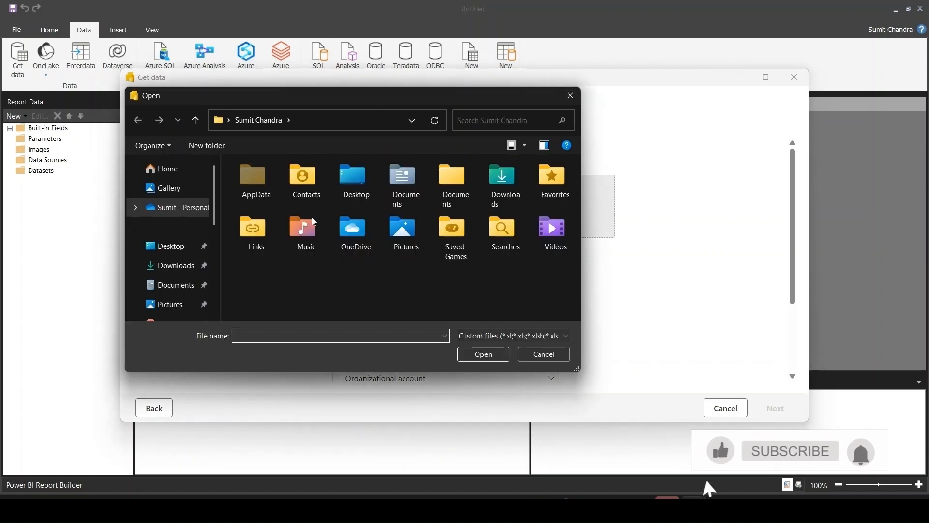
click(166, 248)
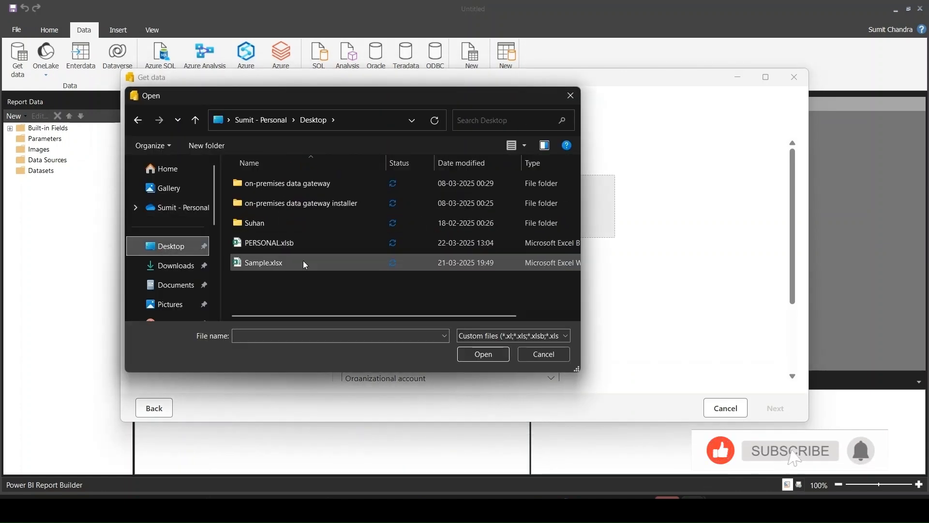
click(290, 265)
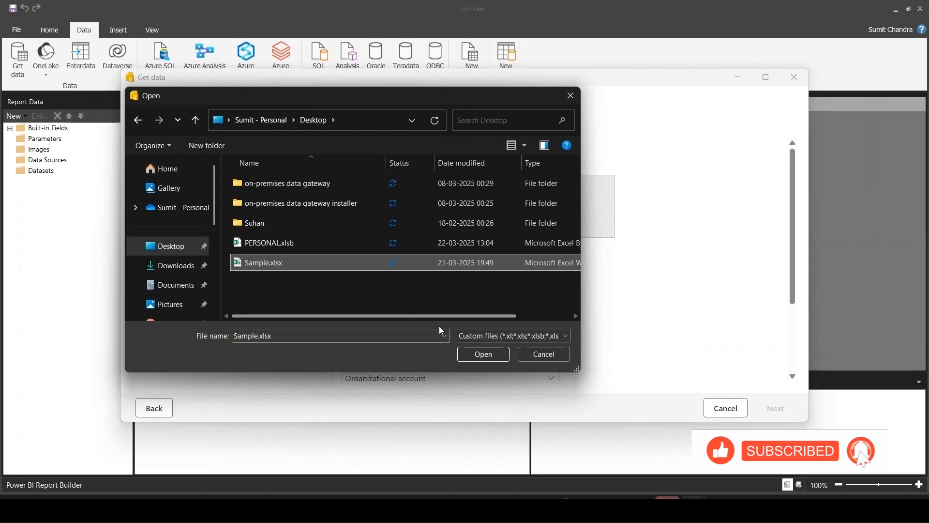
click(469, 351)
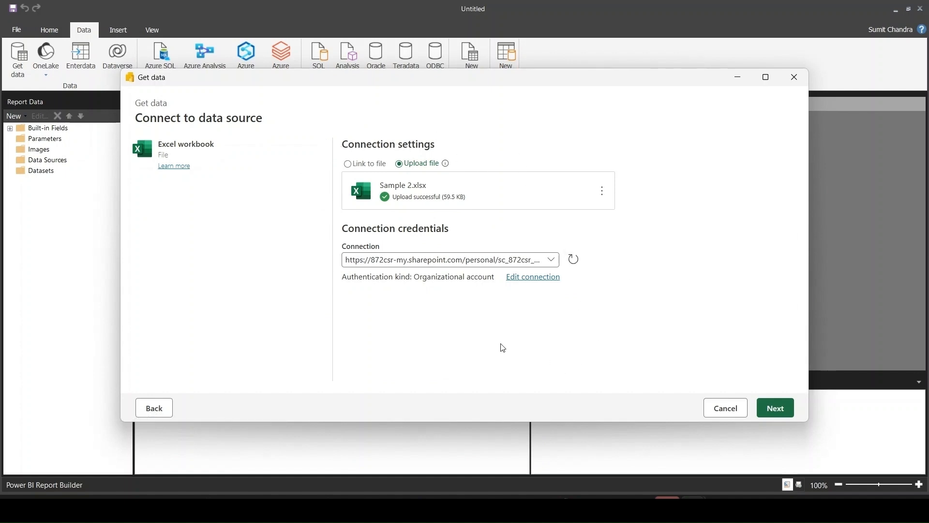
Create a dataset from Sheet1 of the uploaded workbook and expand the Datasets folder to list its fields
click(775, 408)
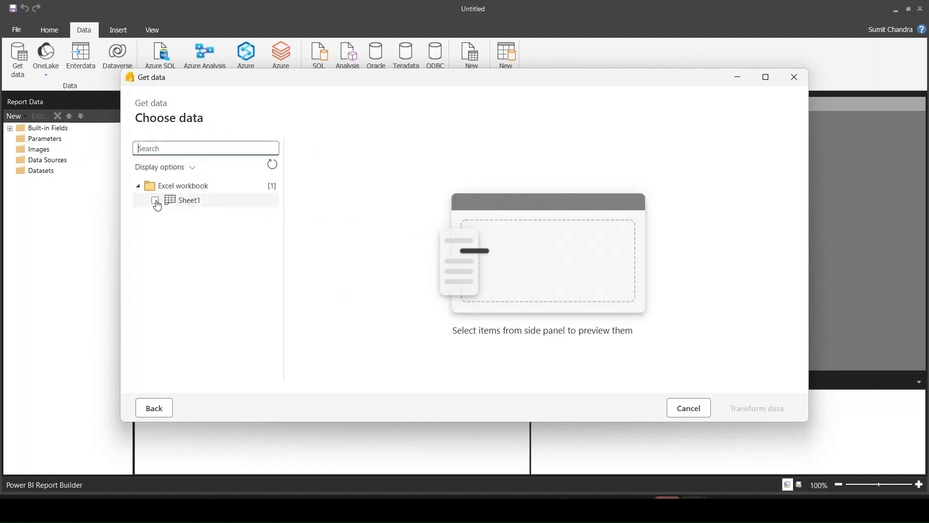
click(156, 202)
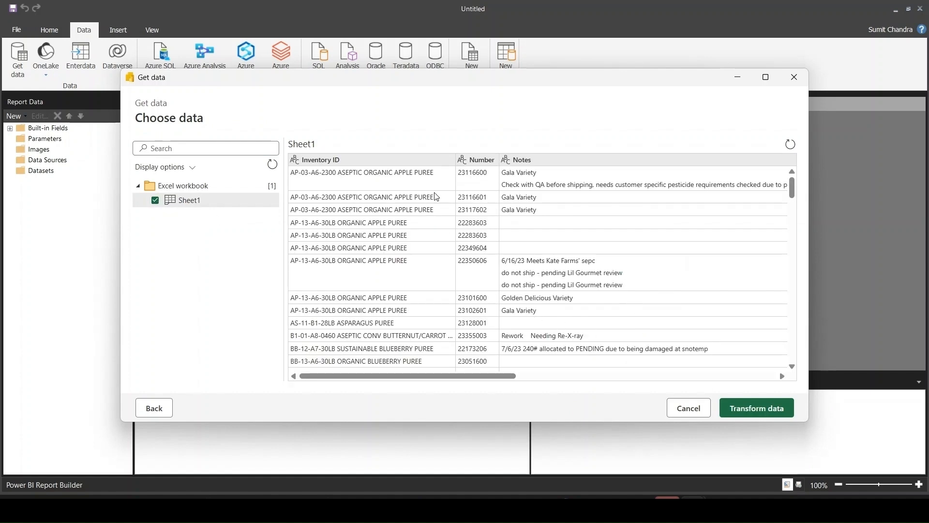
click(746, 408)
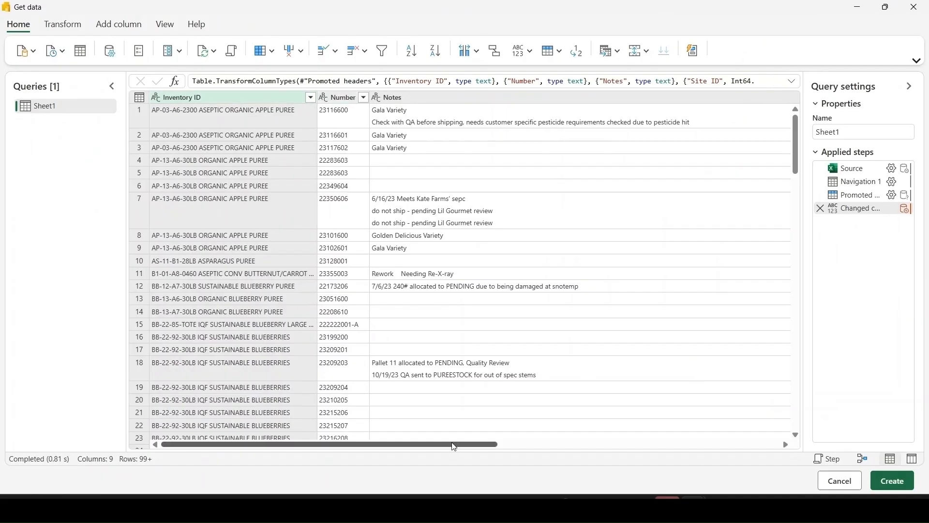
drag(428, 444, 284, 428)
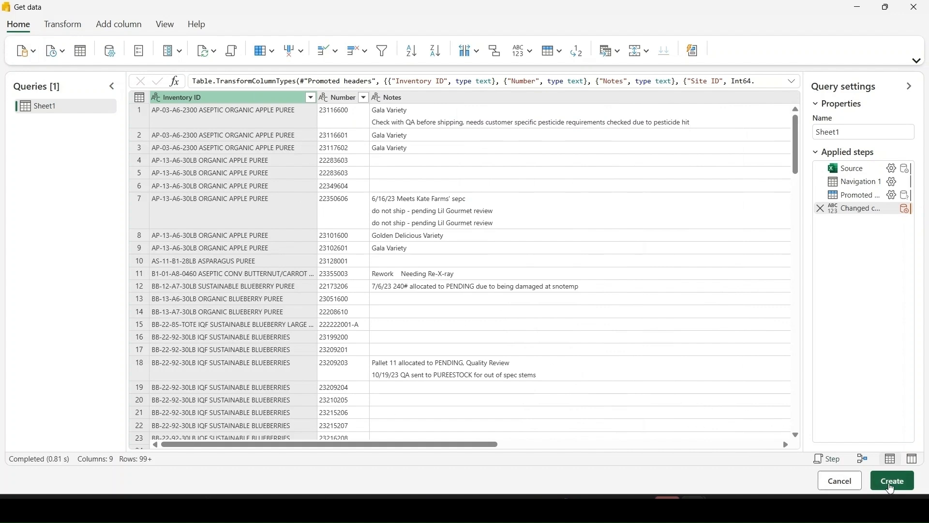
click(892, 482)
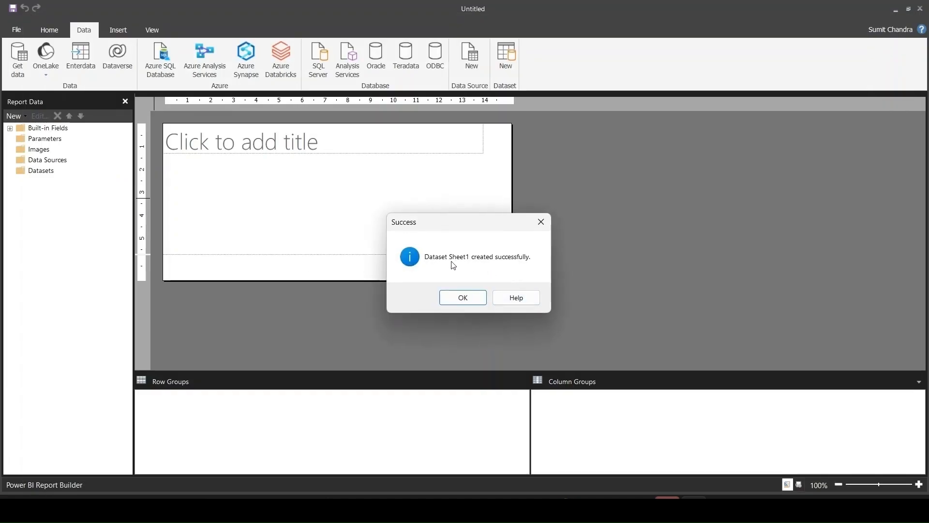
click(479, 303)
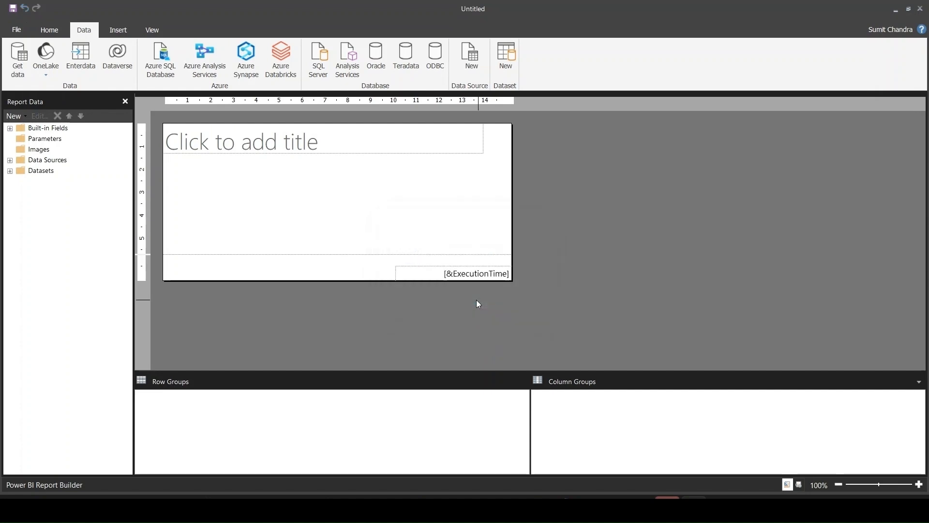
click(10, 172)
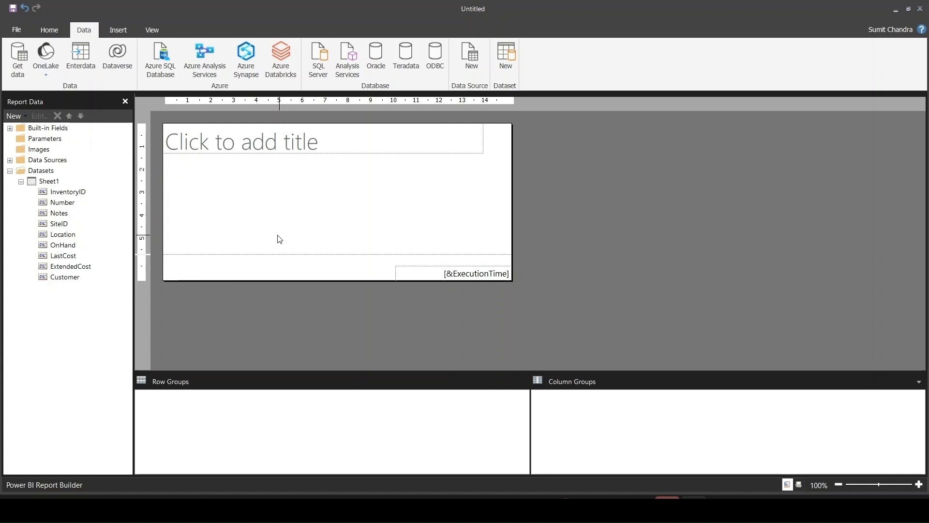
Title the report "Sample Report" and make the title box taller to fit the text
click(316, 140)
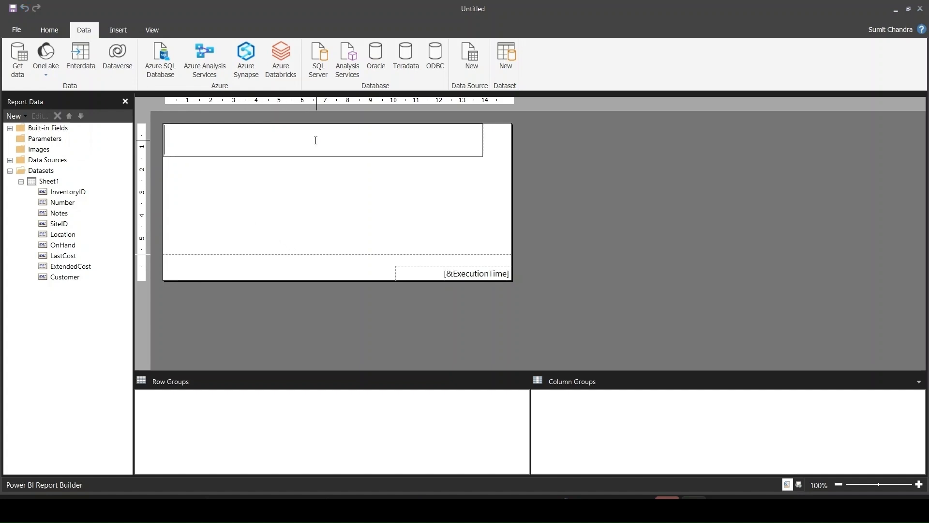
text(Sample Report)
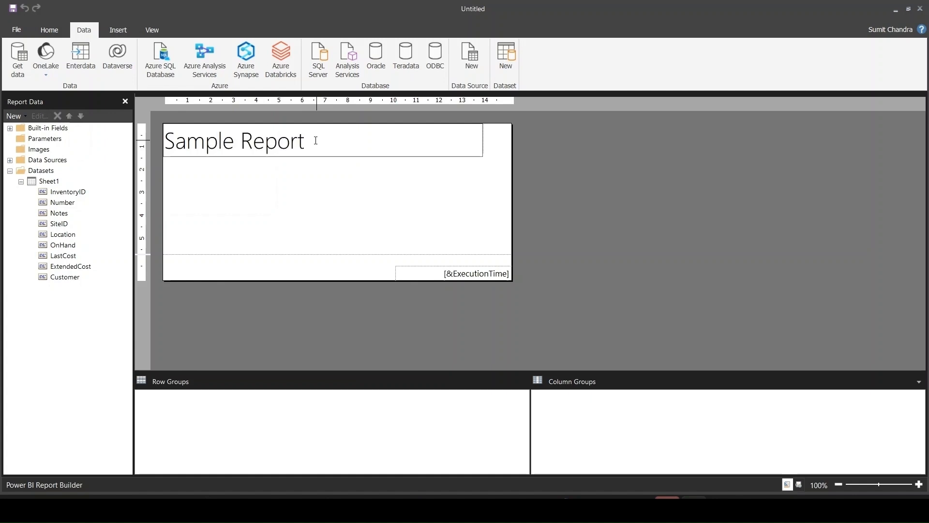
click(313, 198)
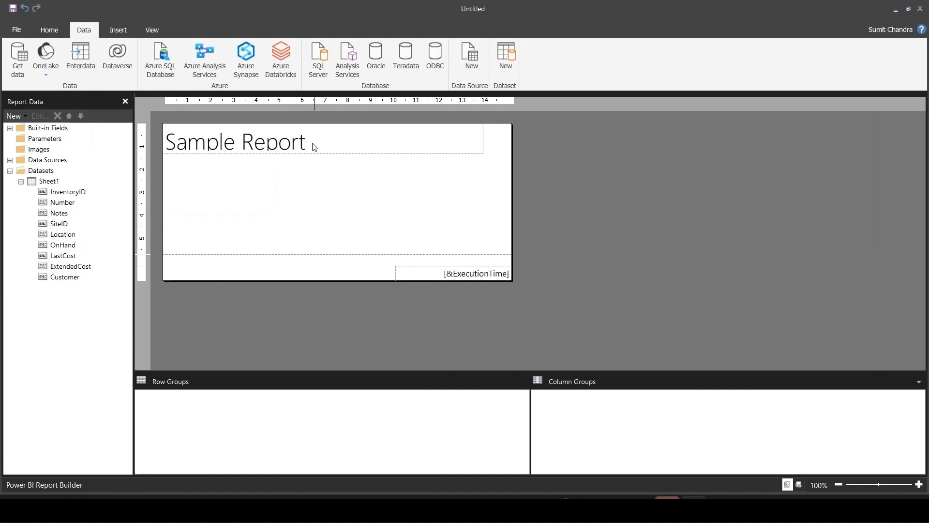
click(315, 147)
click(323, 177)
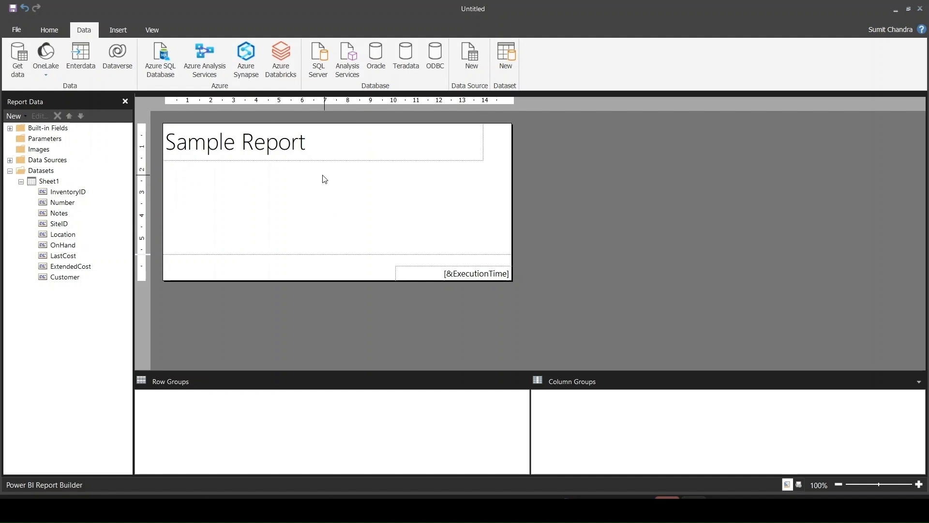
double_click(322, 143)
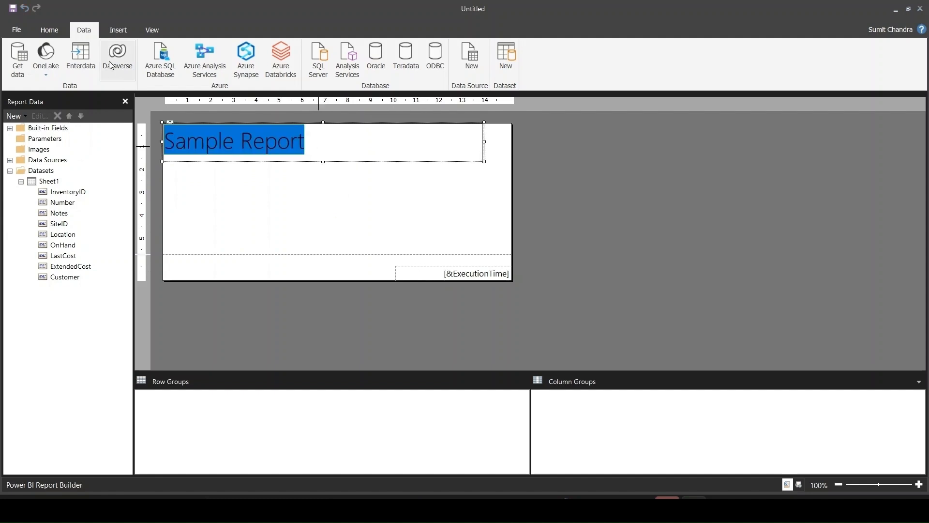
click(62, 33)
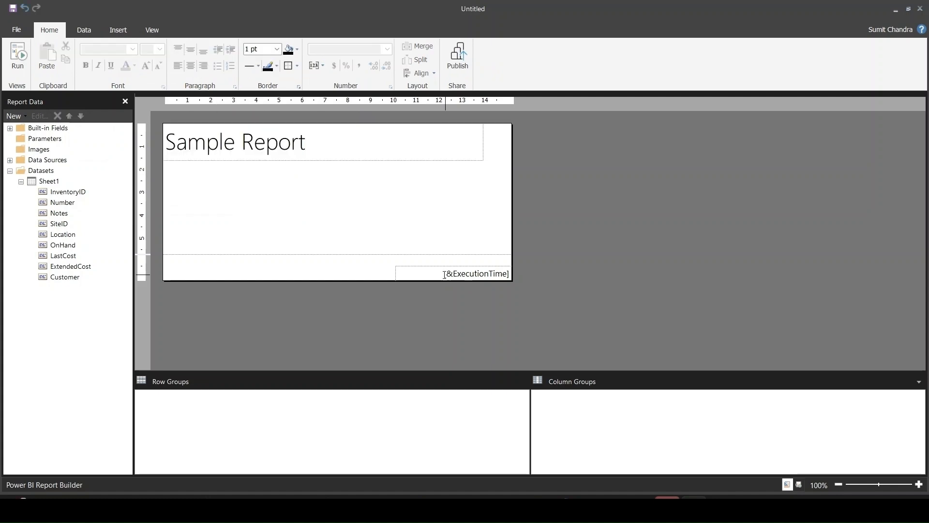
Add the built-in Page Number field before the execution time in the footer text box and widen the box
double_click(475, 274)
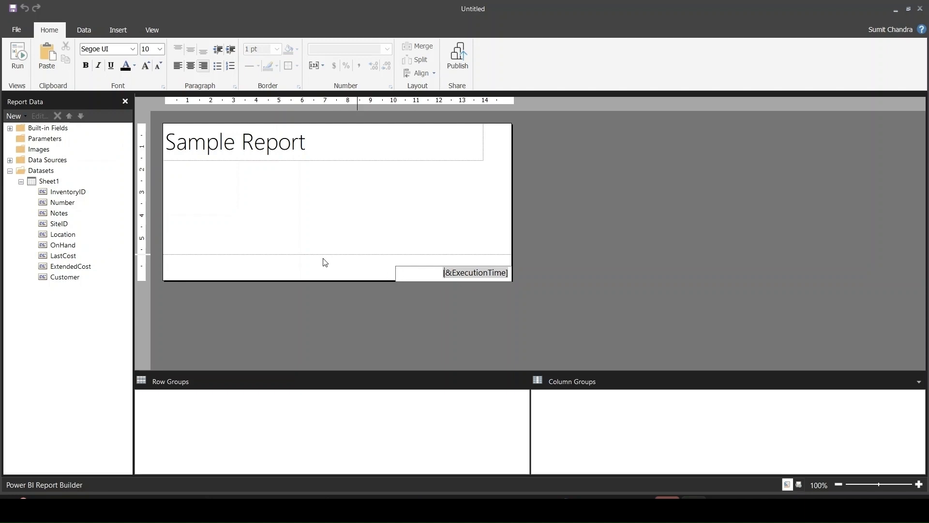
click(9, 128)
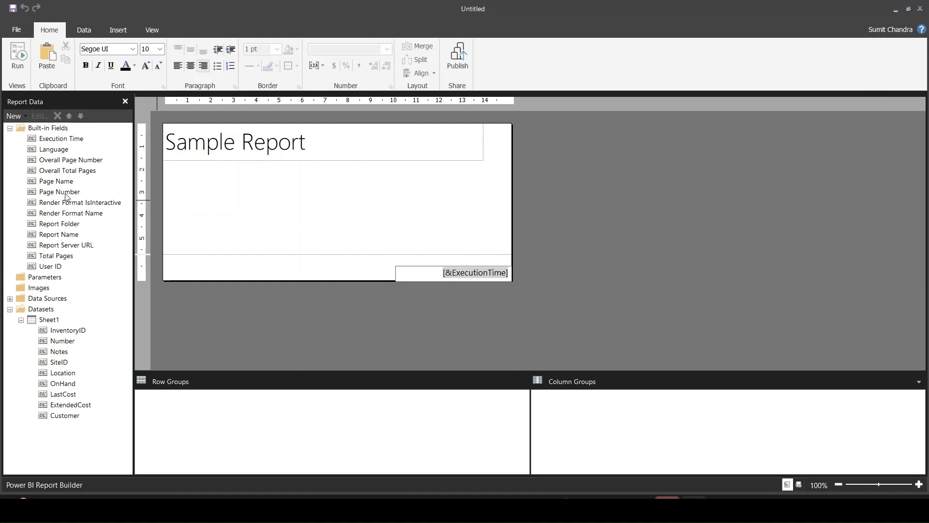
drag(64, 196, 332, 274)
click(396, 267)
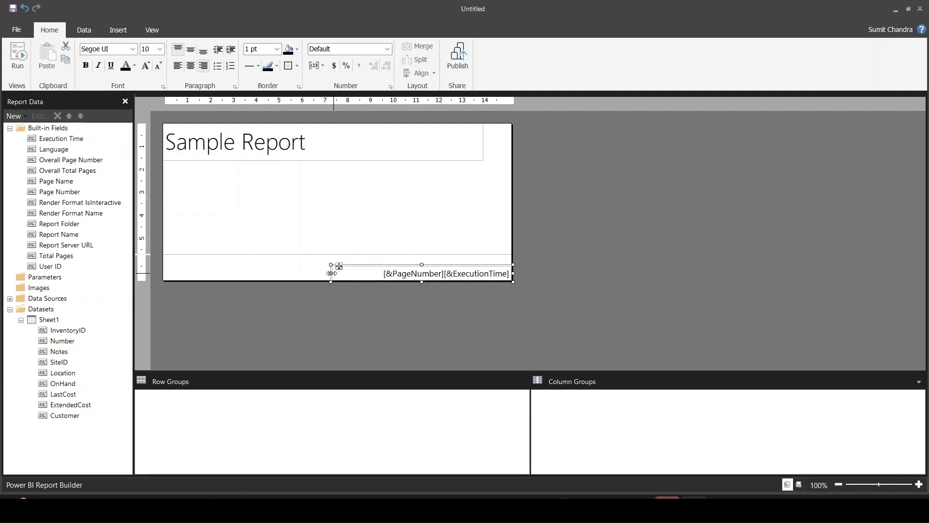
click(300, 273)
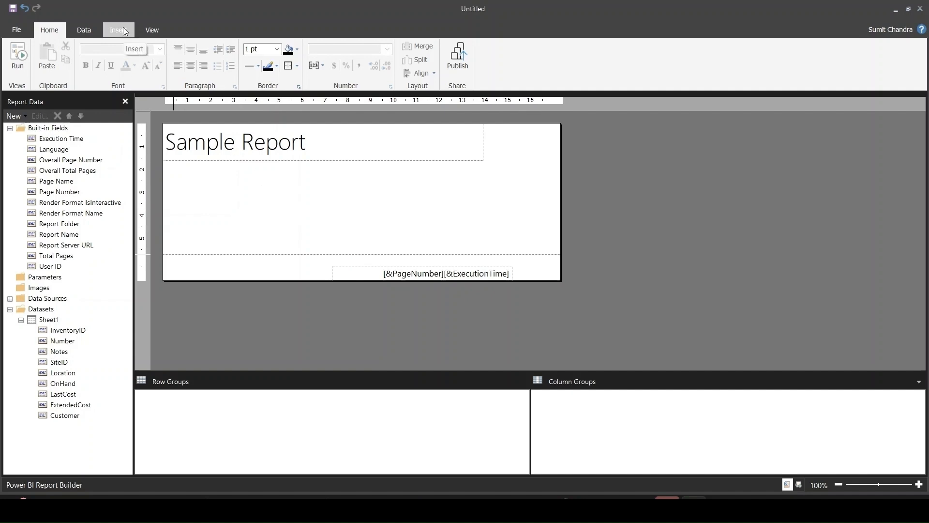
Insert an image in the empty area beside the report title and name it "Logo"
click(121, 30)
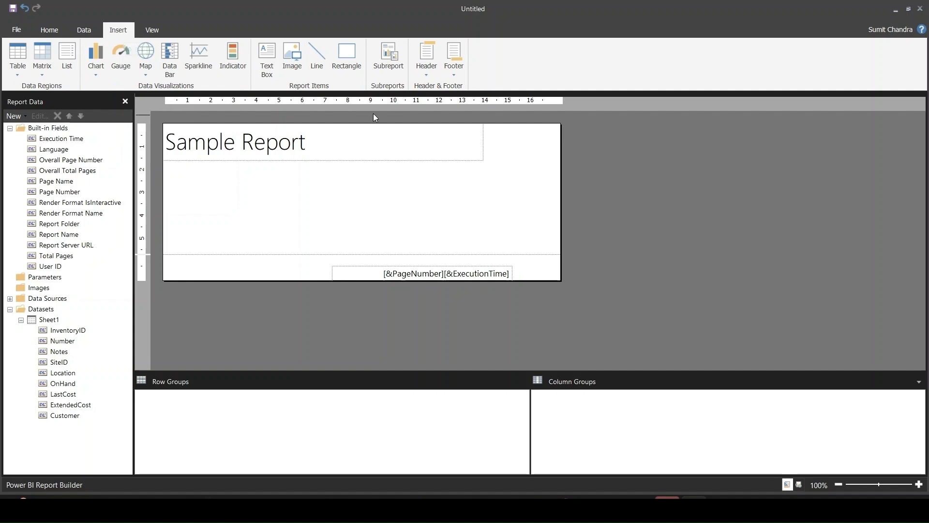
click(286, 54)
drag(491, 126, 547, 159)
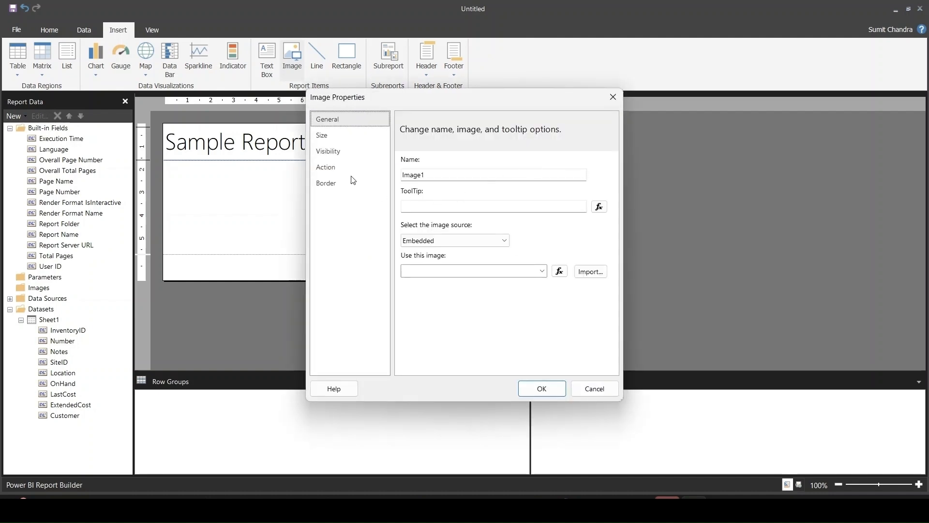
double_click(456, 174)
text(Logo)
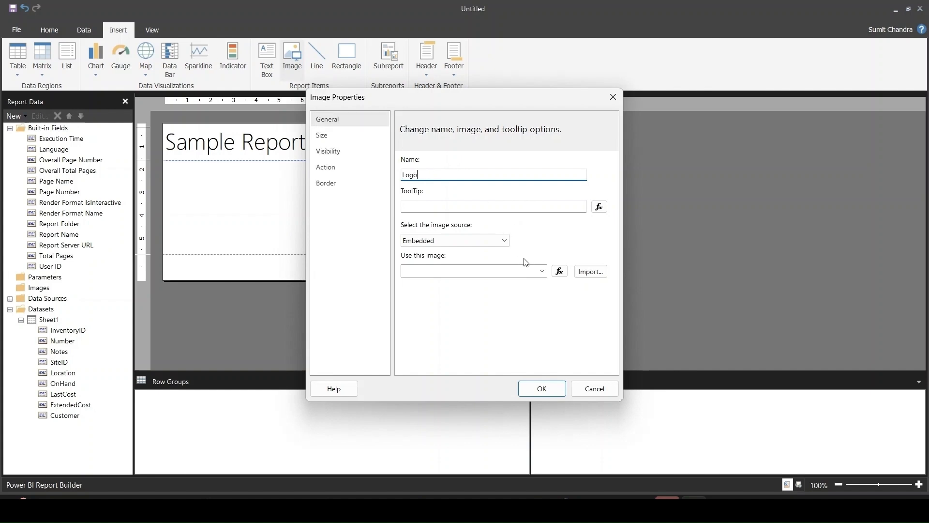
Import Logo.png from the Downloads folder as the embedded image, showing all file types, and narrow the image box around the logo
click(581, 277)
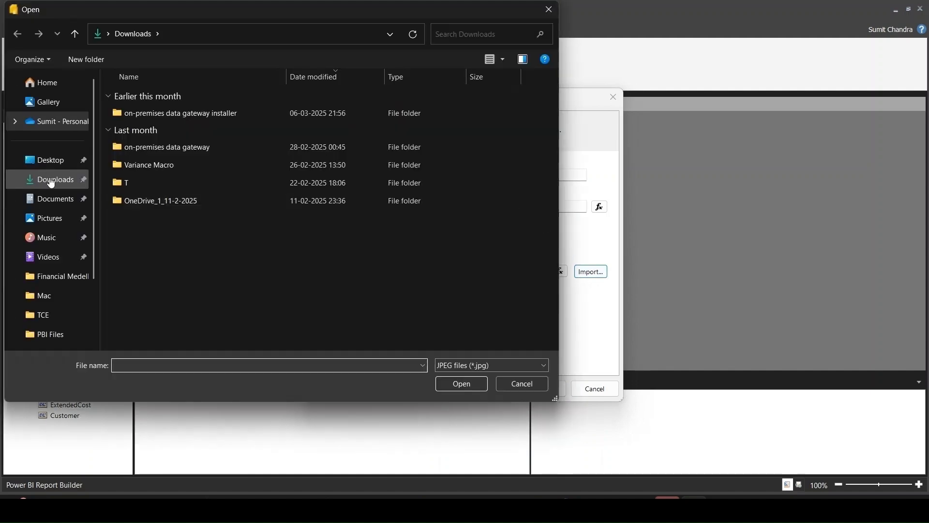
click(52, 183)
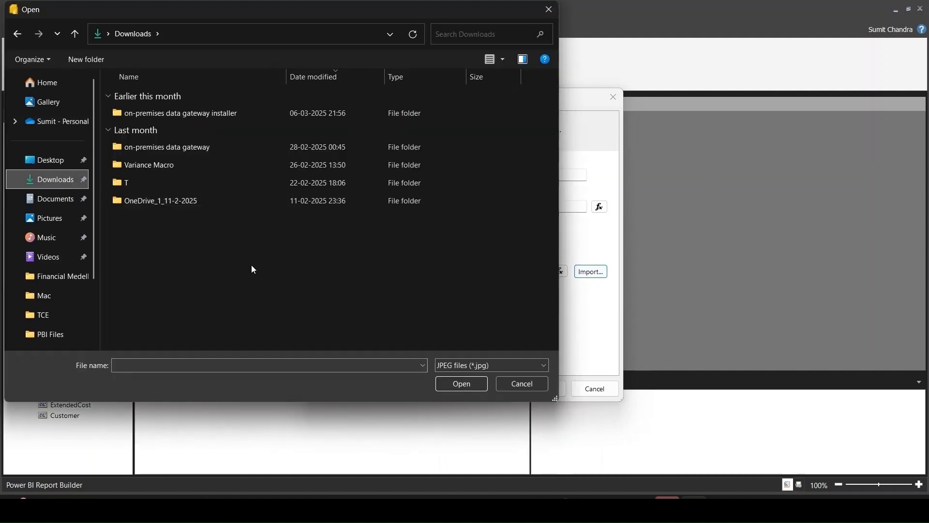
click(495, 371)
click(467, 416)
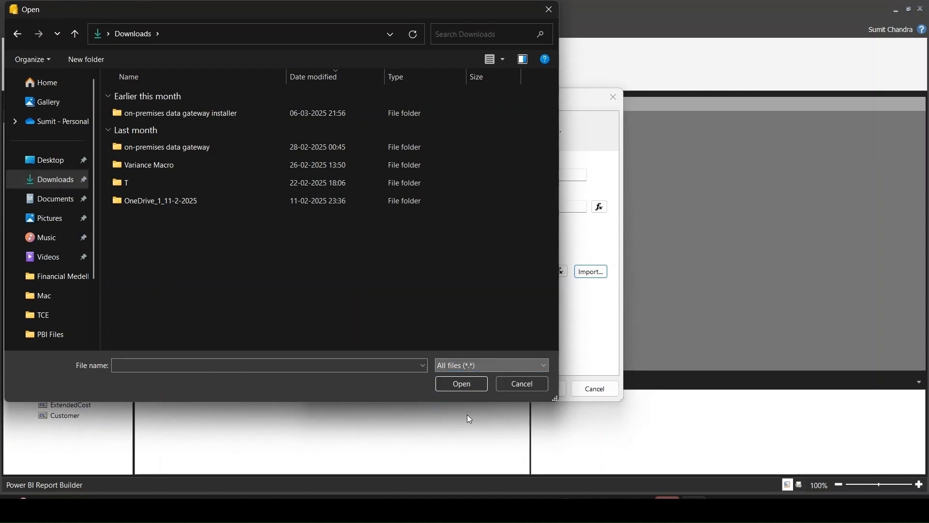
click(149, 116)
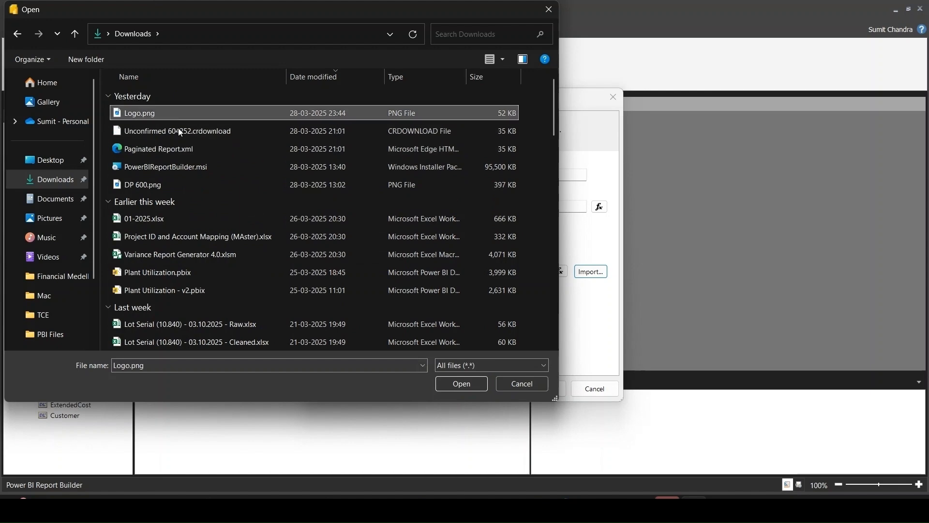
click(467, 385)
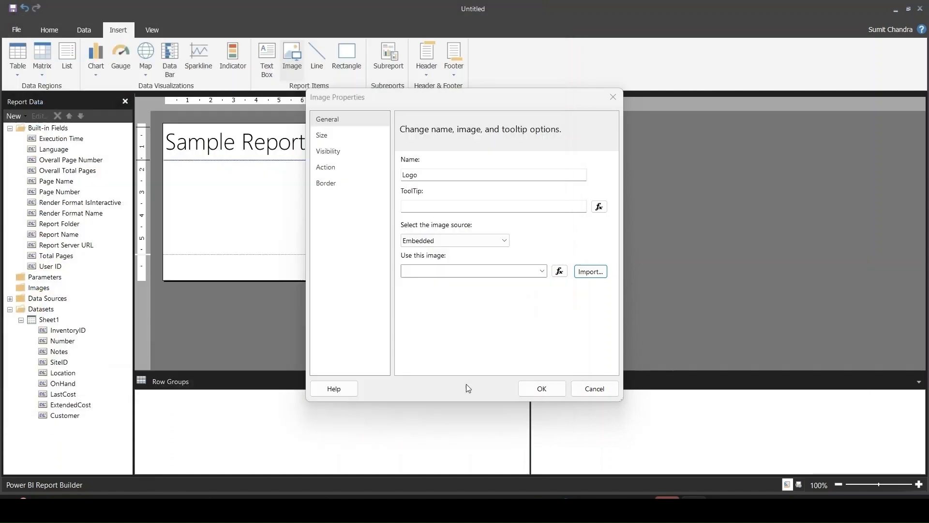
click(558, 391)
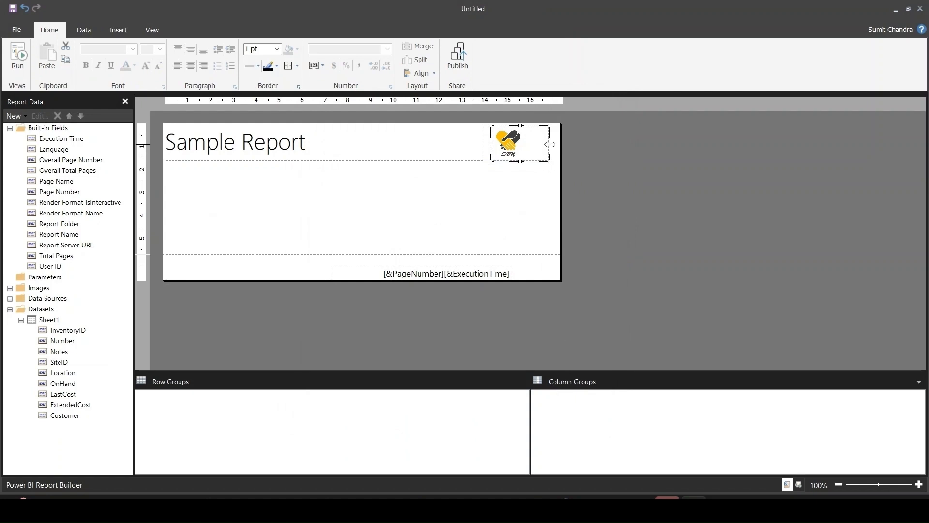
drag(551, 144, 534, 146)
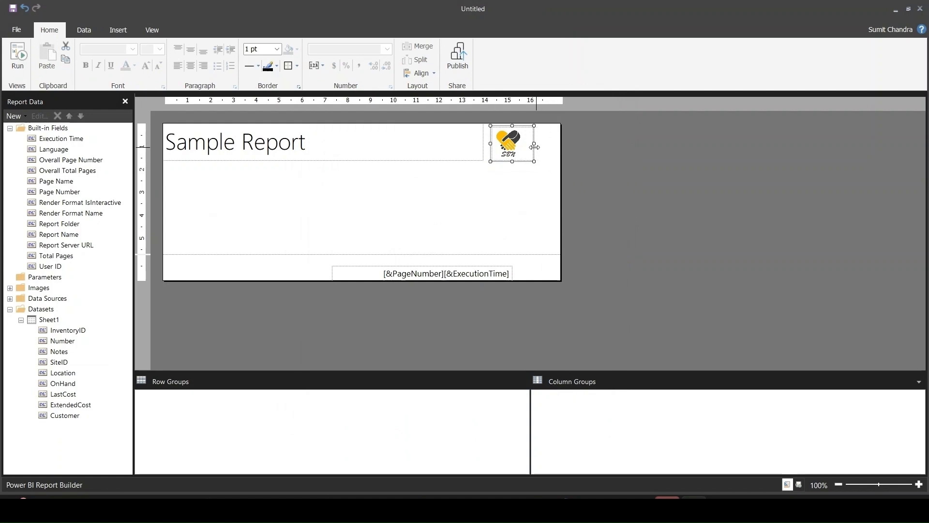
click(492, 213)
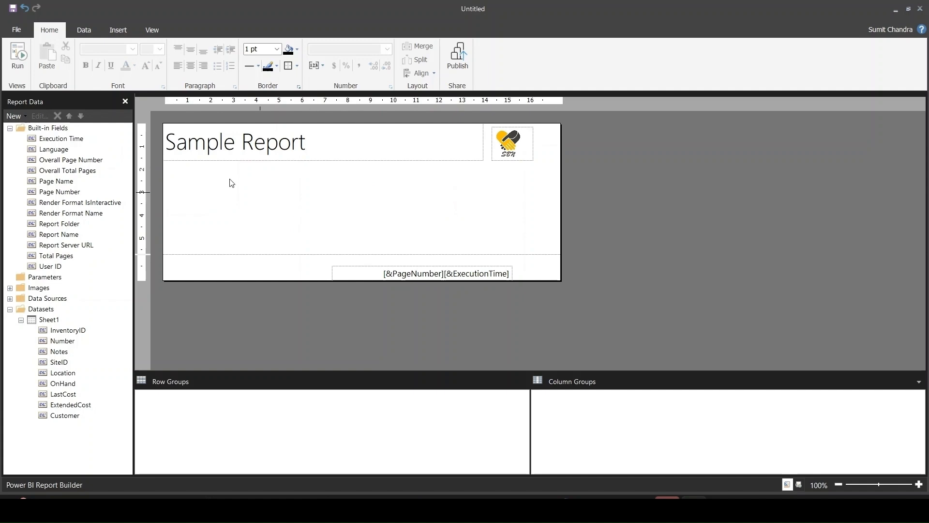
click(118, 32)
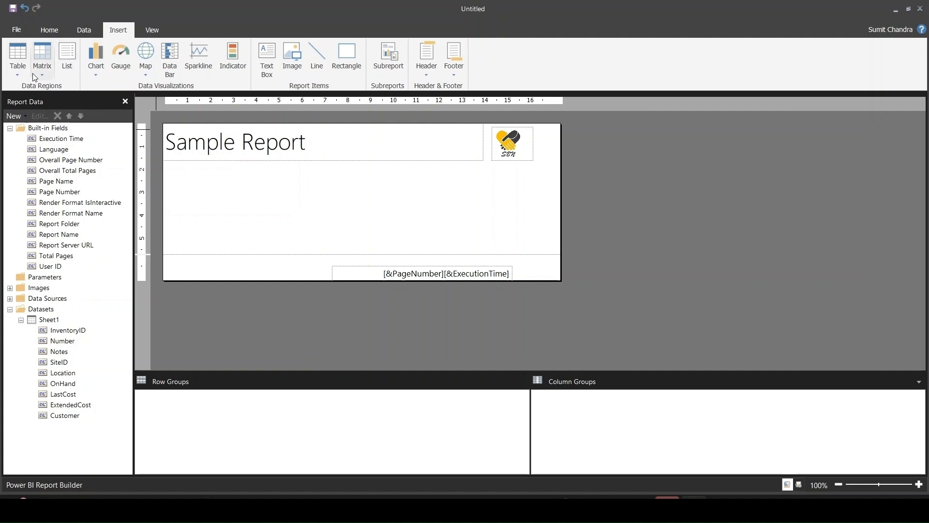
click(98, 74)
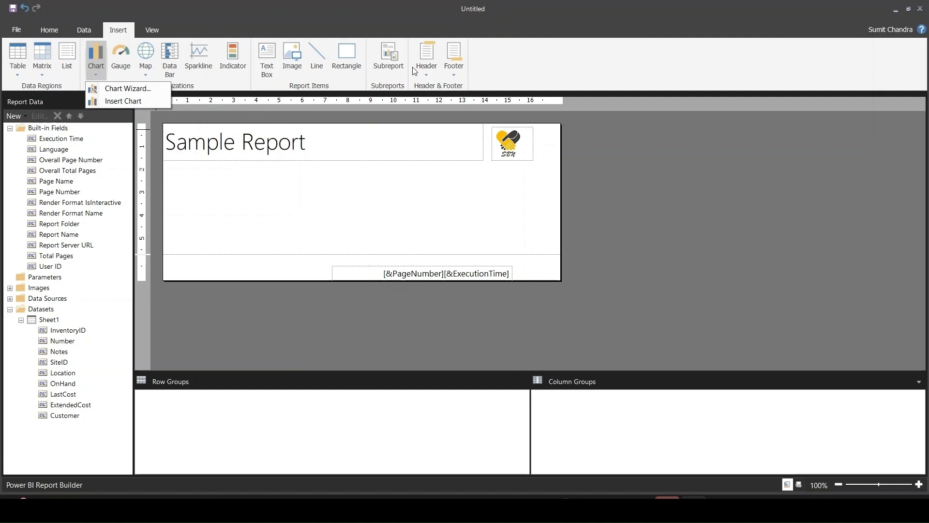
click(343, 186)
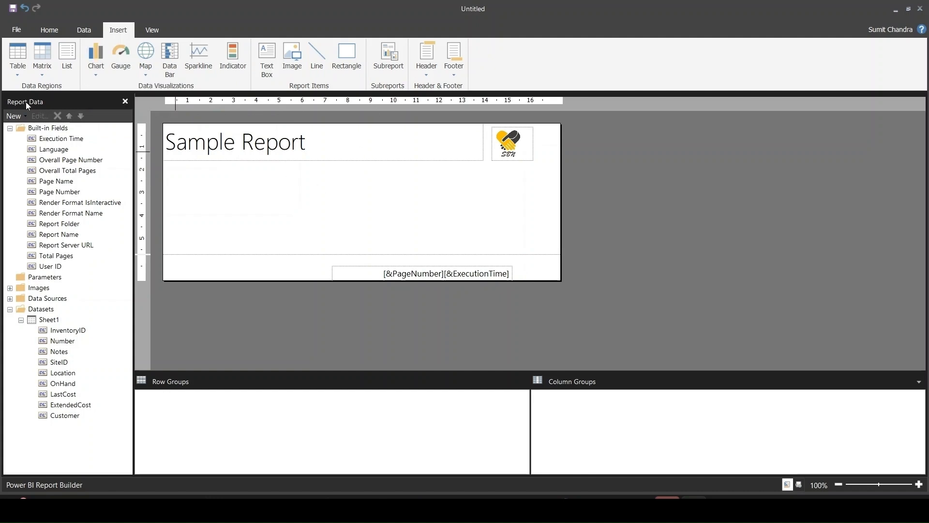
click(17, 72)
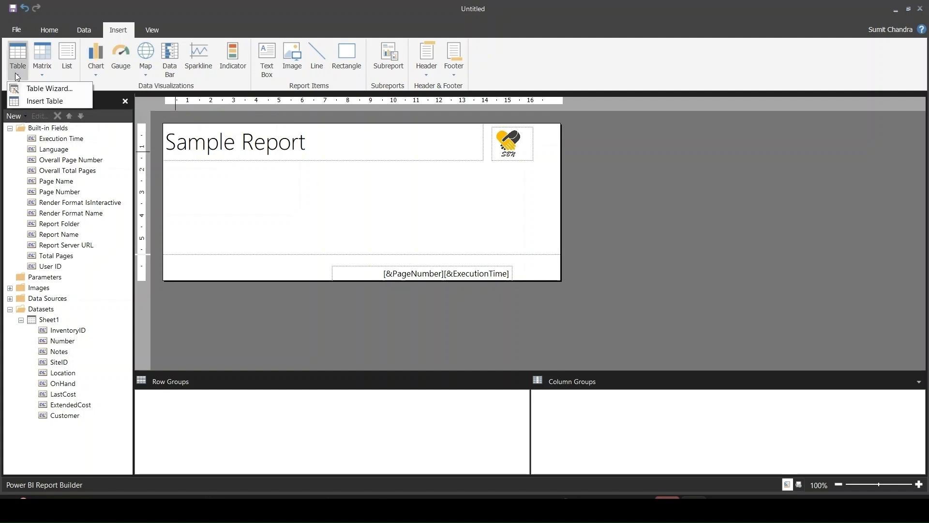
click(62, 92)
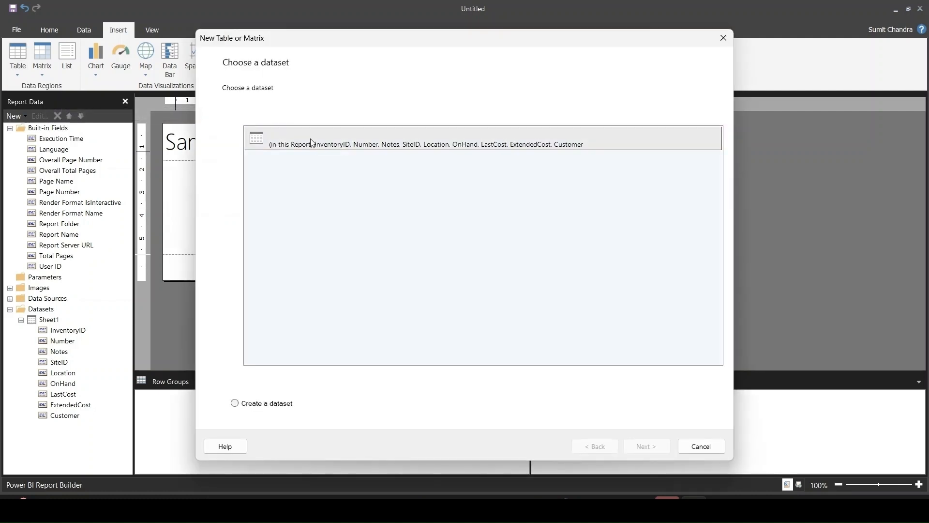
click(311, 142)
click(659, 450)
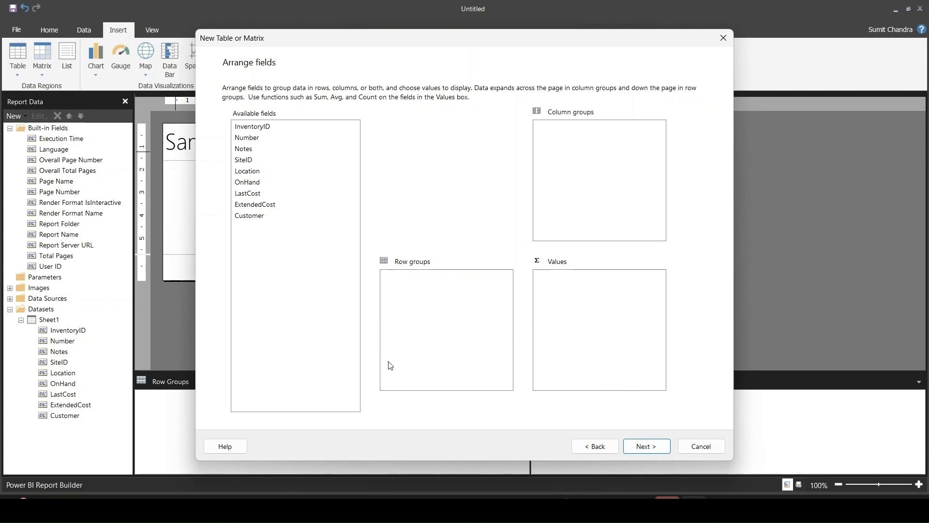
click(699, 448)
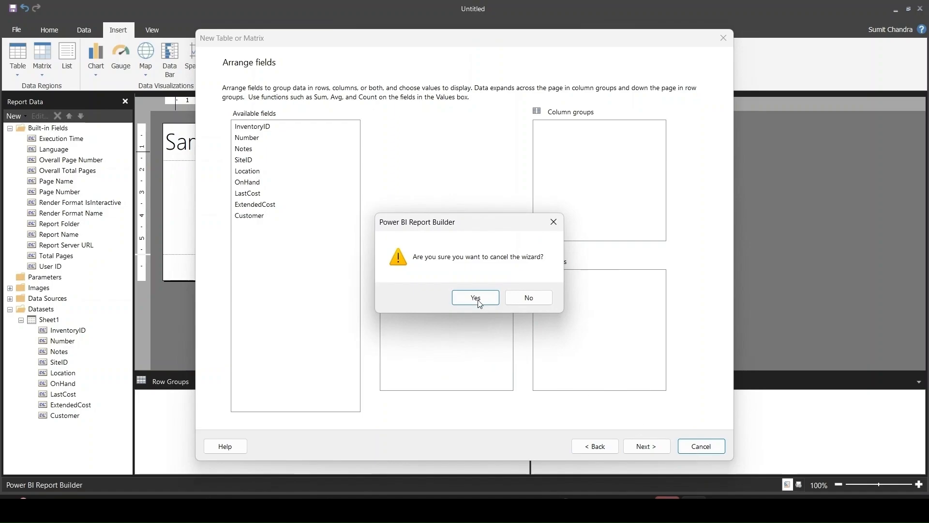
click(479, 298)
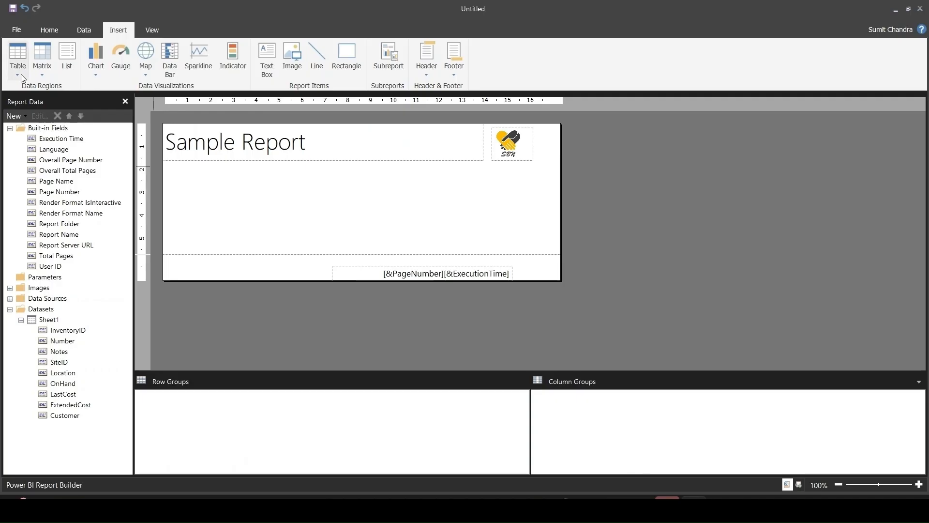
Insert a three-column table in the report body below the title and fill its columns with the InventoryID, Location and OnHand fields
click(21, 74)
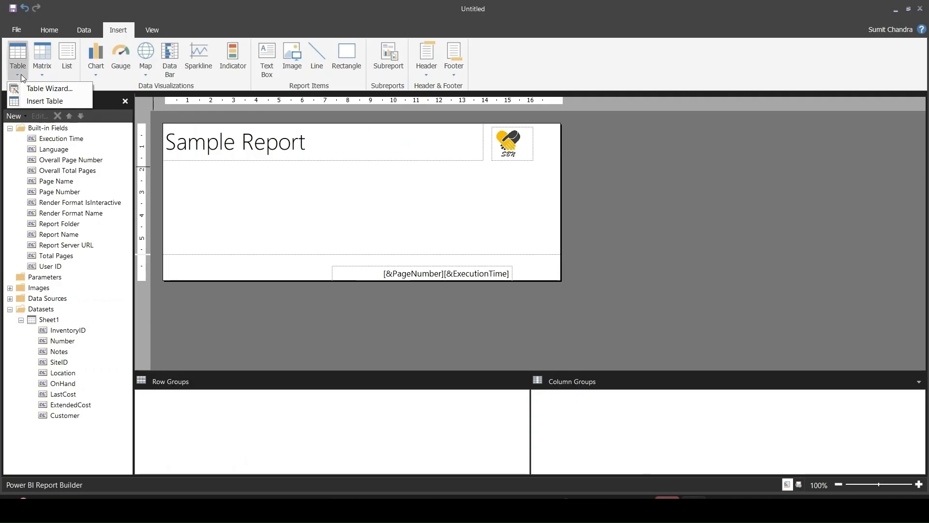
click(57, 102)
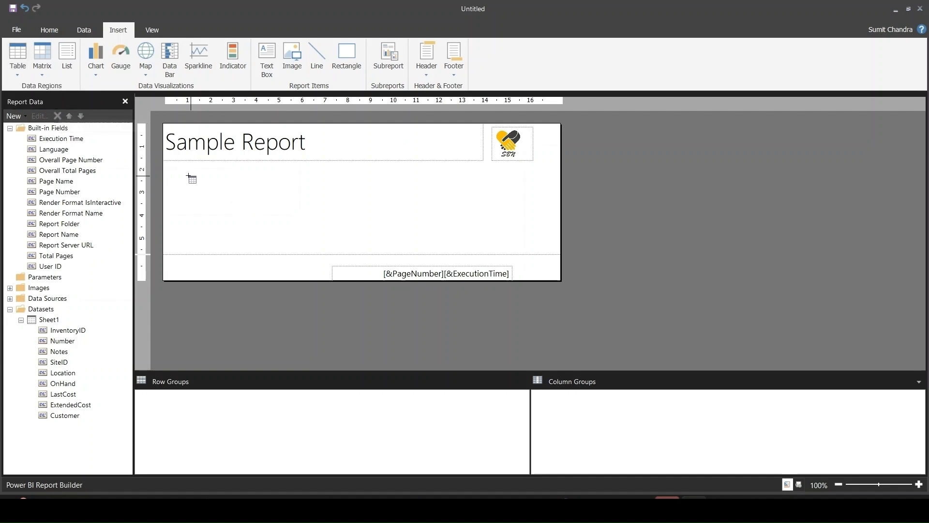
drag(191, 172, 513, 240)
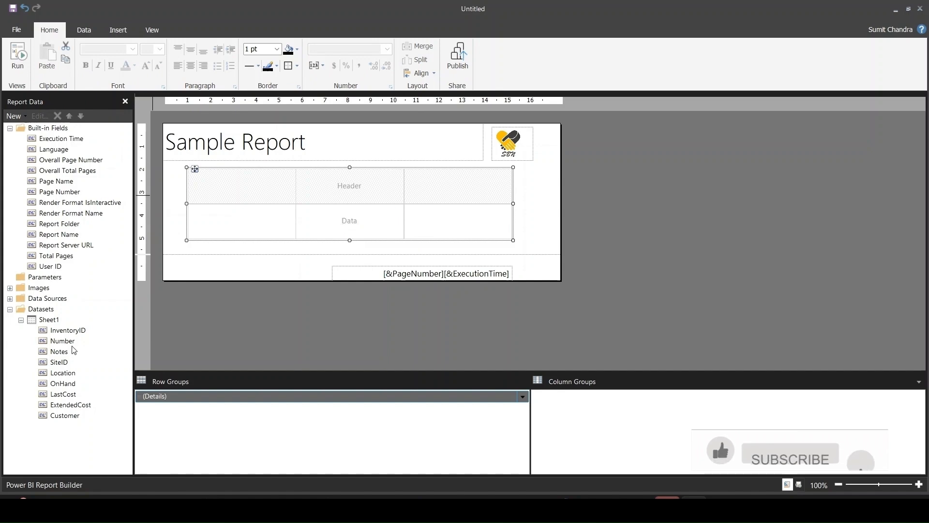
drag(68, 330, 212, 197)
drag(86, 377, 324, 188)
drag(70, 384, 447, 170)
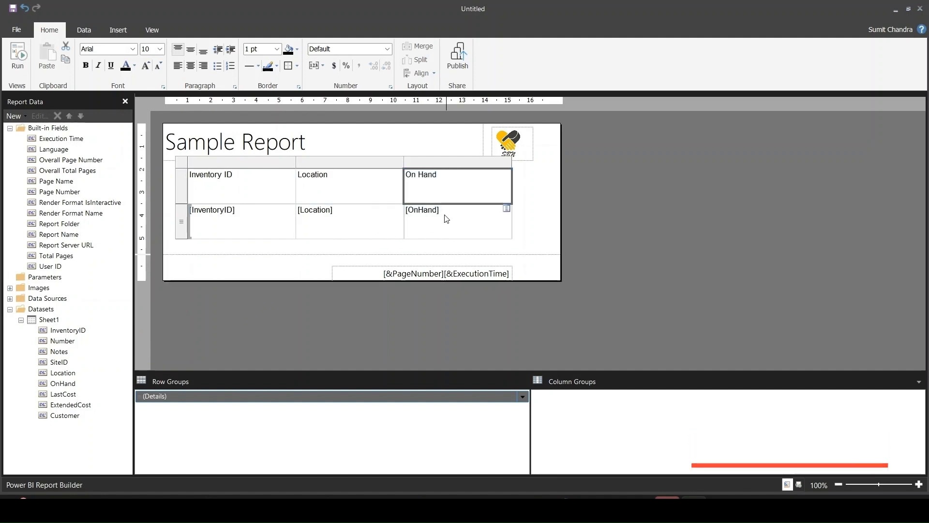
Insert a new table column to the right of the On Hand column
click(457, 162)
right_click(457, 162)
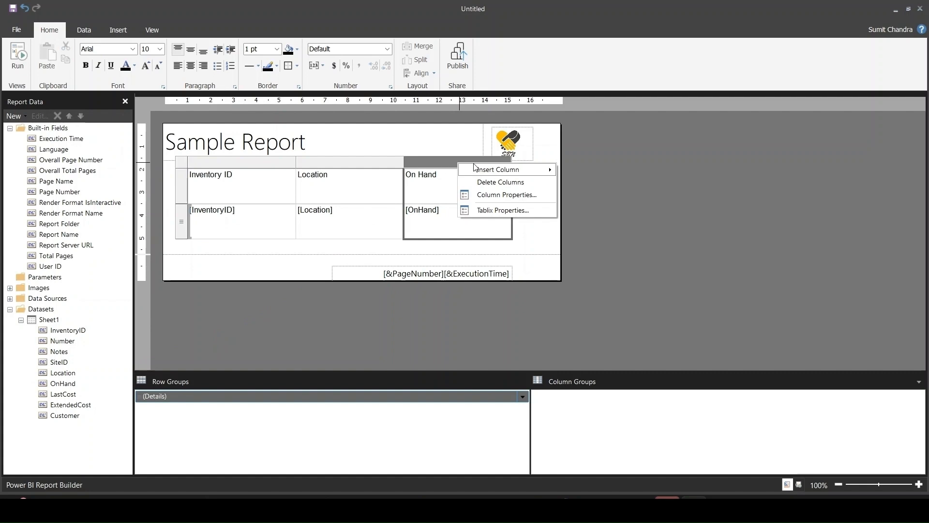
mouse_move(489, 171)
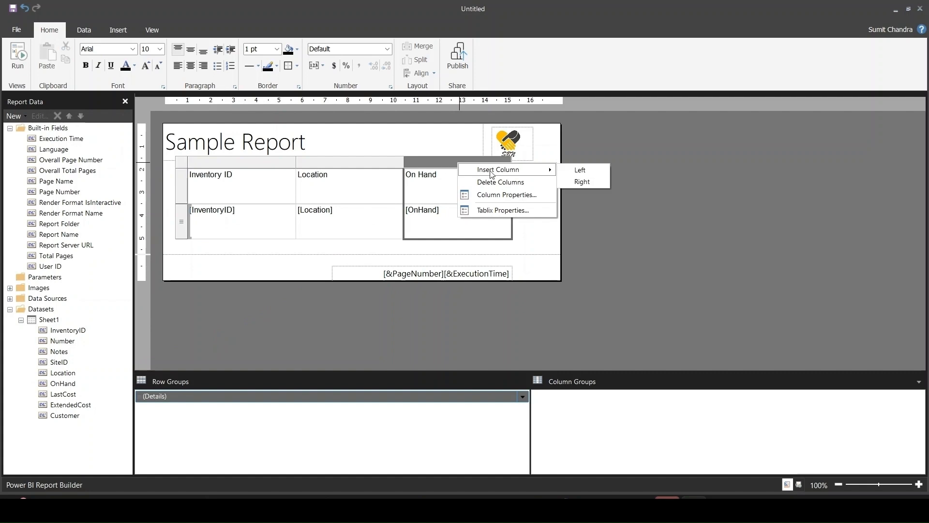
click(592, 181)
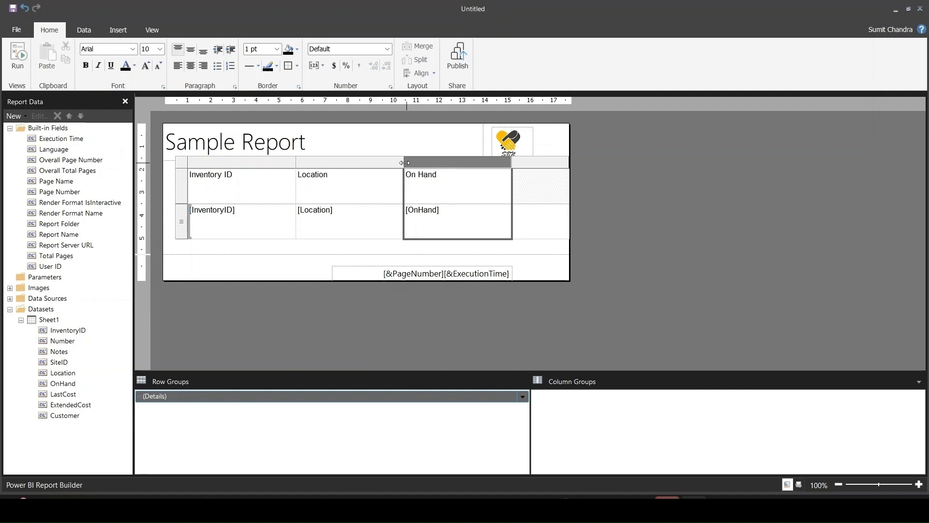
Narrow the Location and On Hand columns and place the ExtendedCost field in the data cell of the empty last column
drag(405, 163, 368, 163)
click(475, 163)
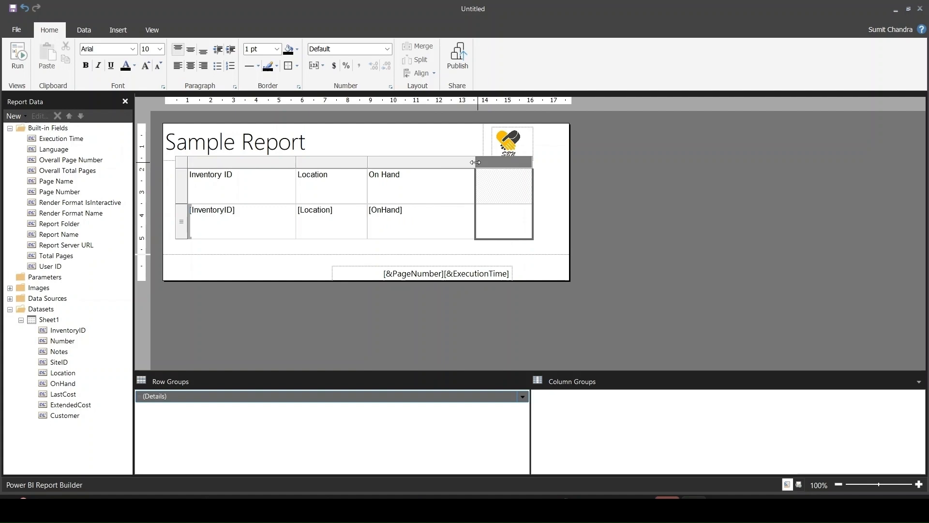
drag(476, 162, 532, 164)
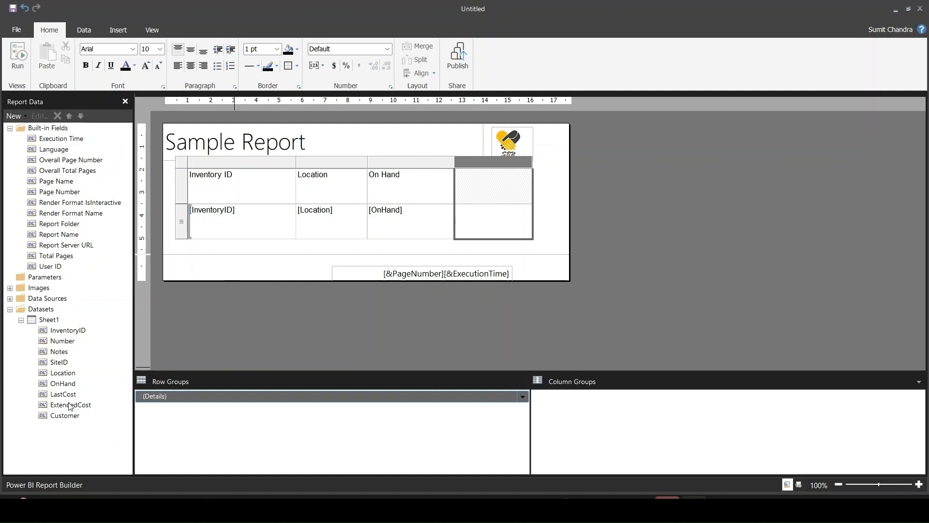
drag(70, 405, 476, 217)
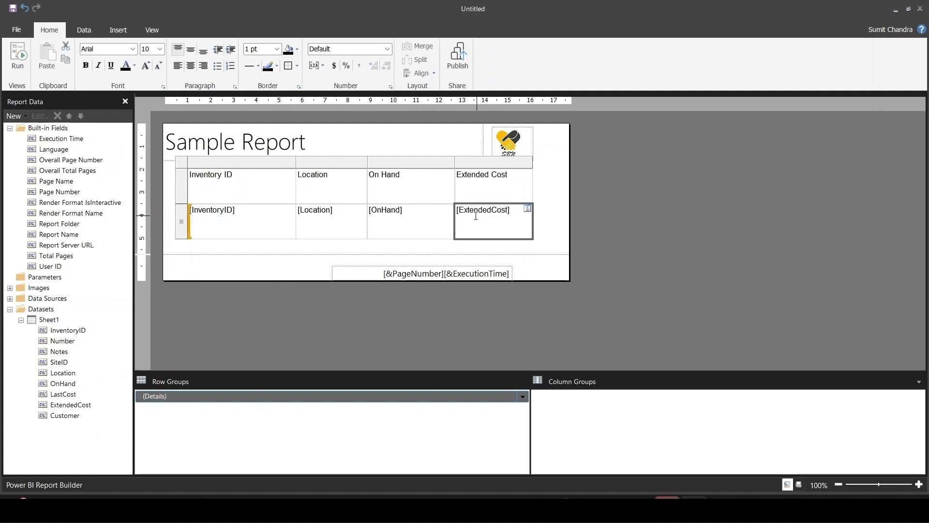
click(288, 249)
click(197, 173)
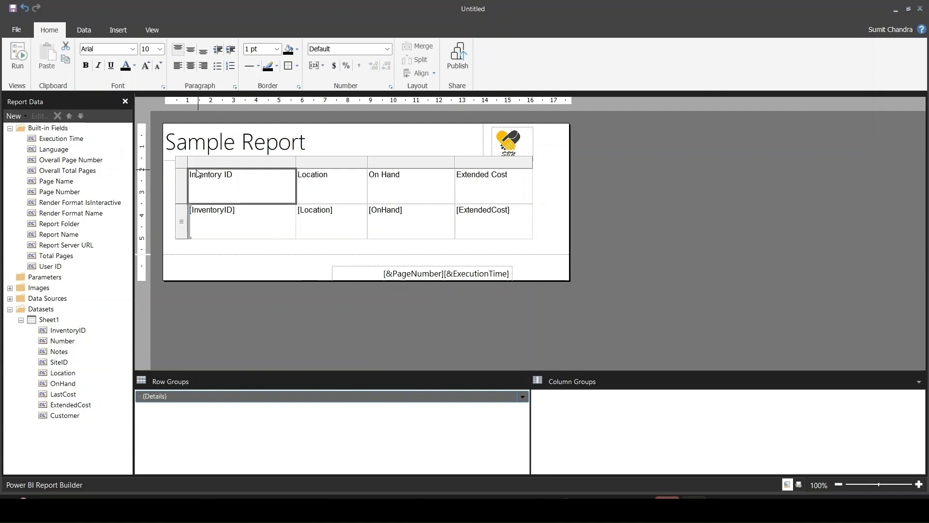
click(197, 173)
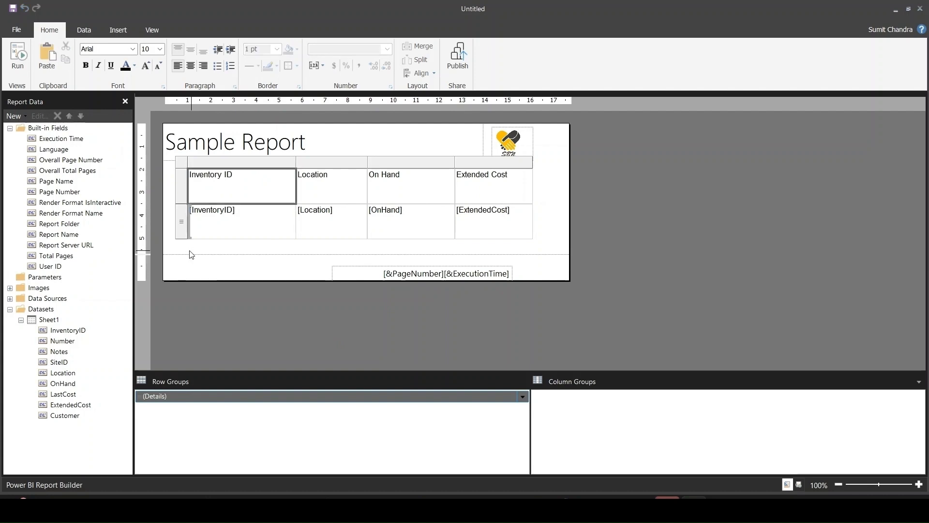
click(191, 255)
click(196, 174)
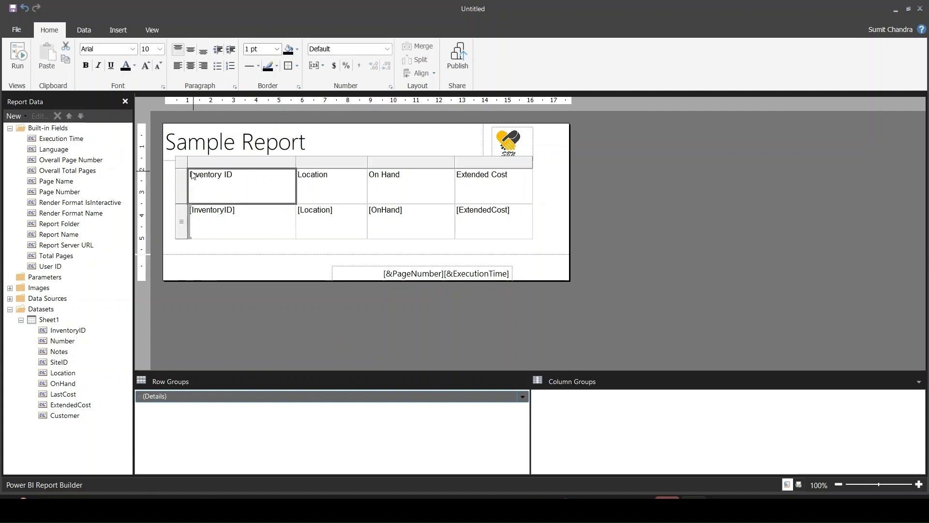
click(190, 165)
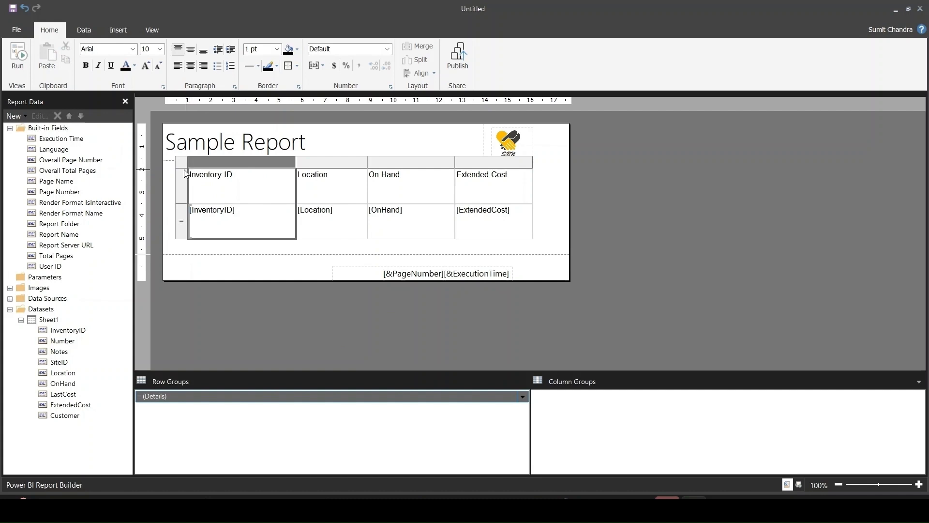
click(545, 241)
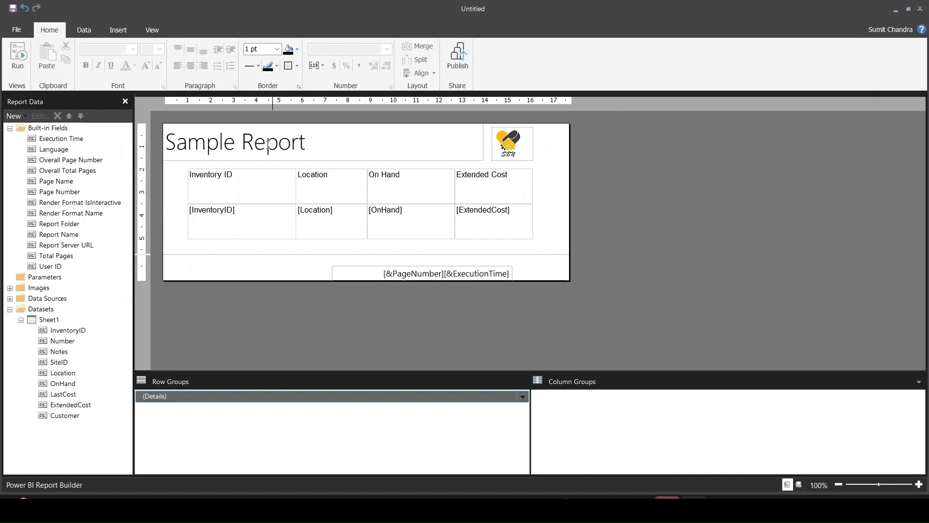
Run the report and examine the title, logo and table rows on the first page of the preview
click(18, 63)
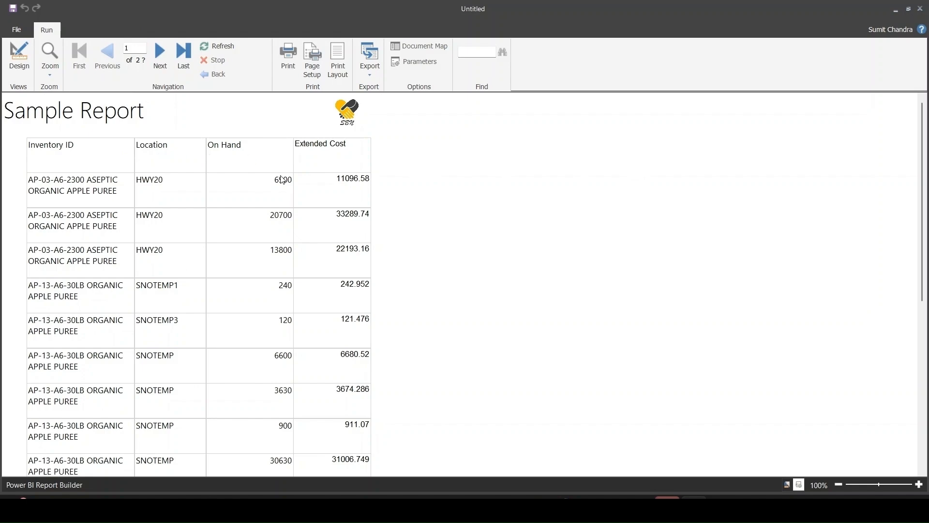
scroll(311, 214, down, 3)
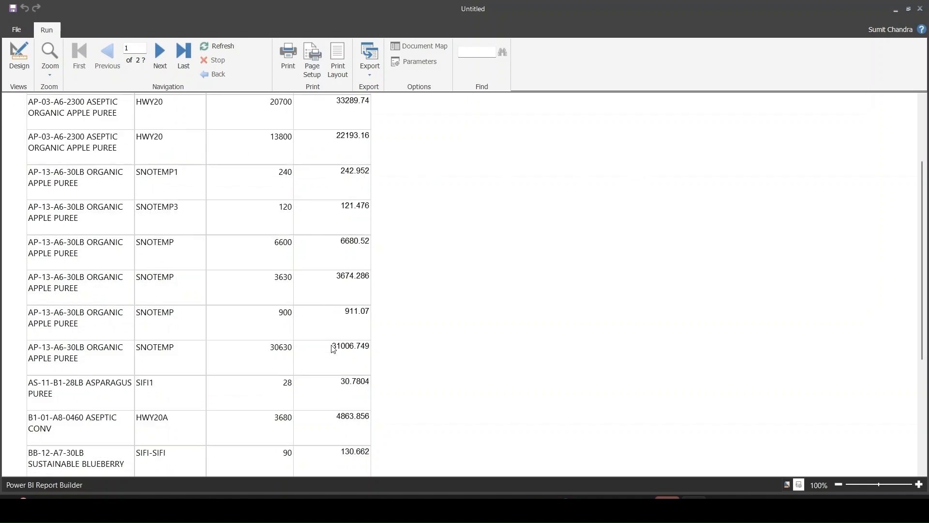
scroll(332, 344, up, 3)
scroll(340, 170, down, 5)
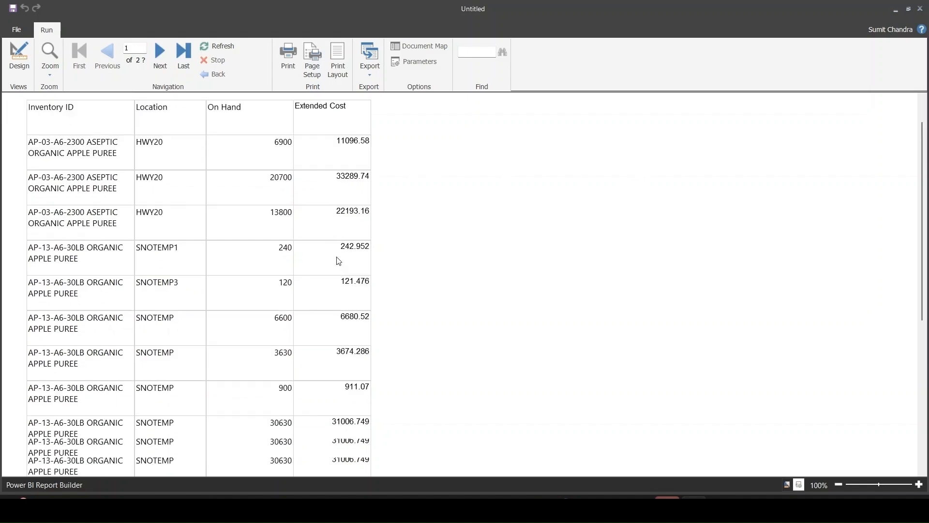
scroll(245, 247, down, 2)
scroll(228, 219, up, 8)
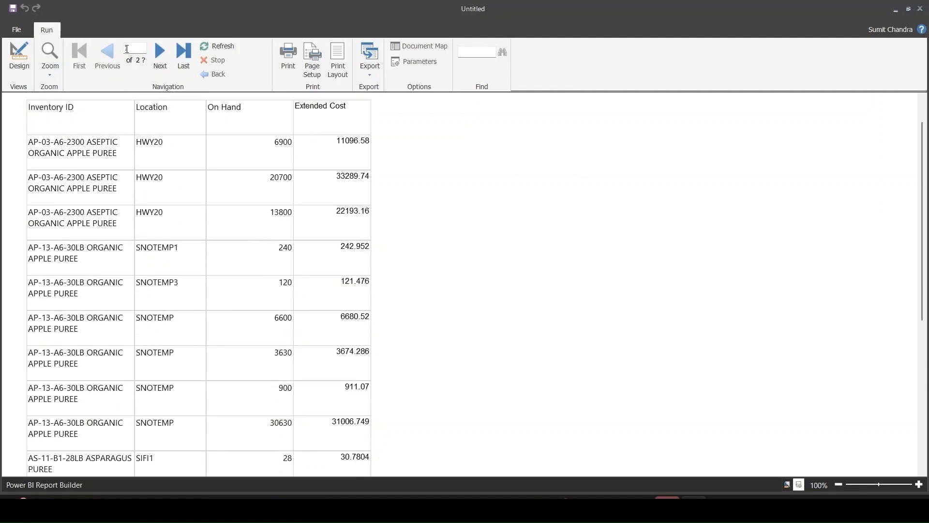
Examine the table rows on the second page of the report preview
click(162, 56)
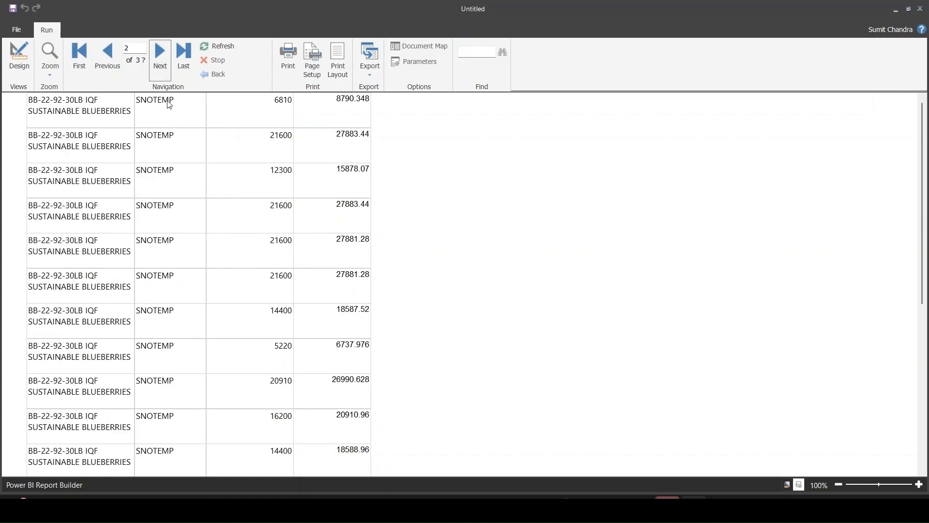
scroll(182, 157, up, 15)
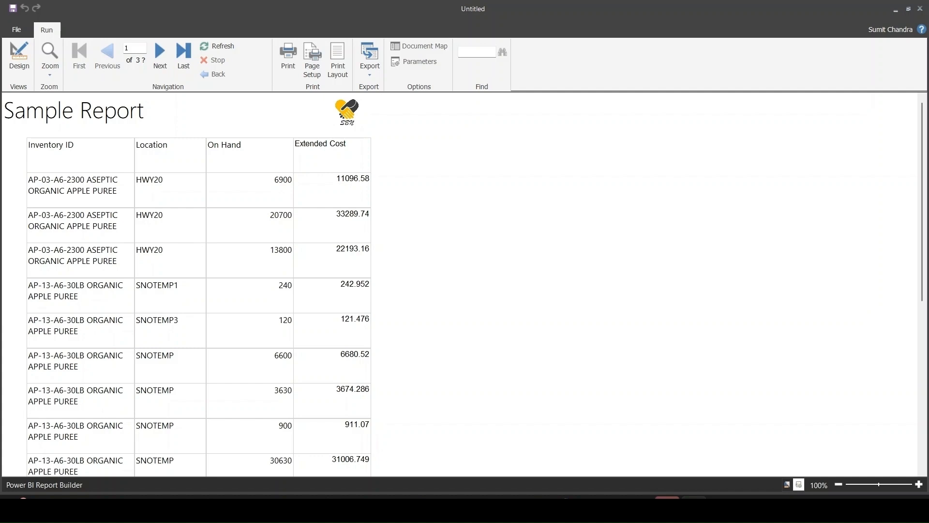
Return to the report design and make the table's header row bold
click(19, 55)
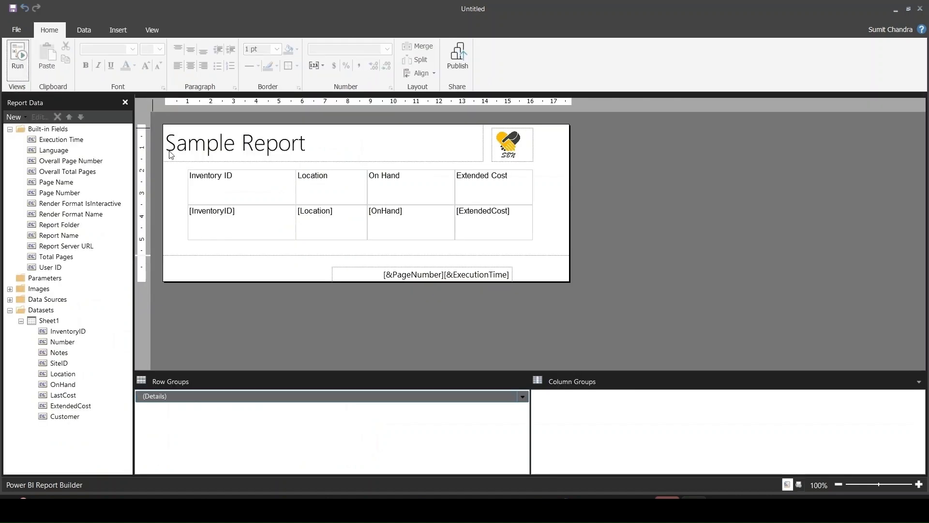
click(231, 177)
double_click(231, 177)
click(147, 184)
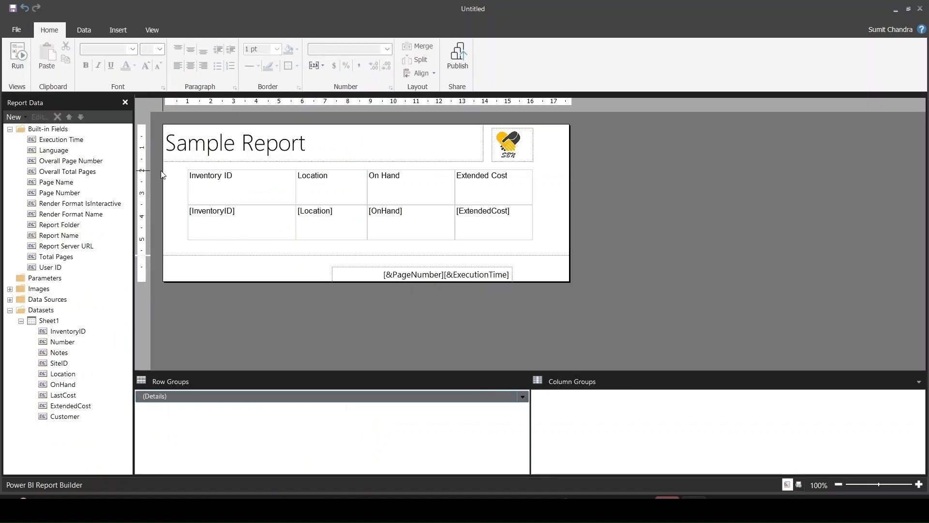
click(179, 193)
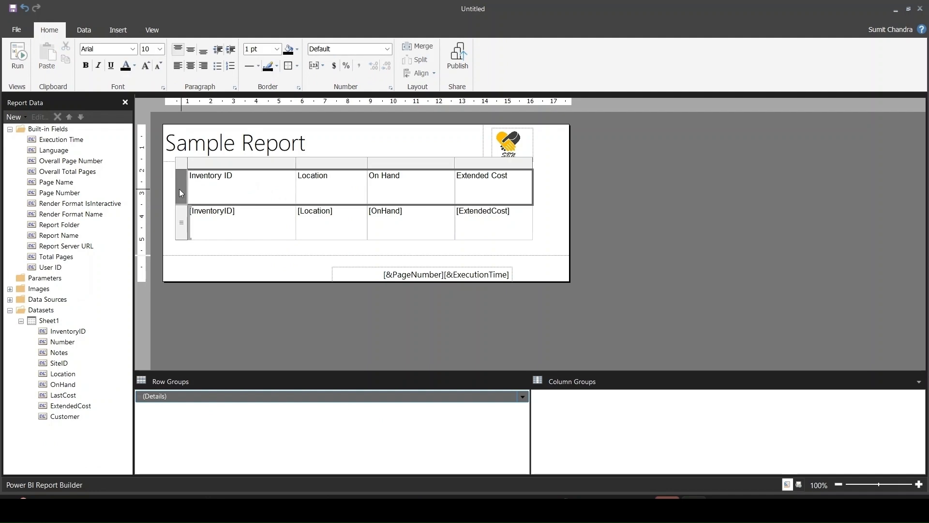
click(86, 66)
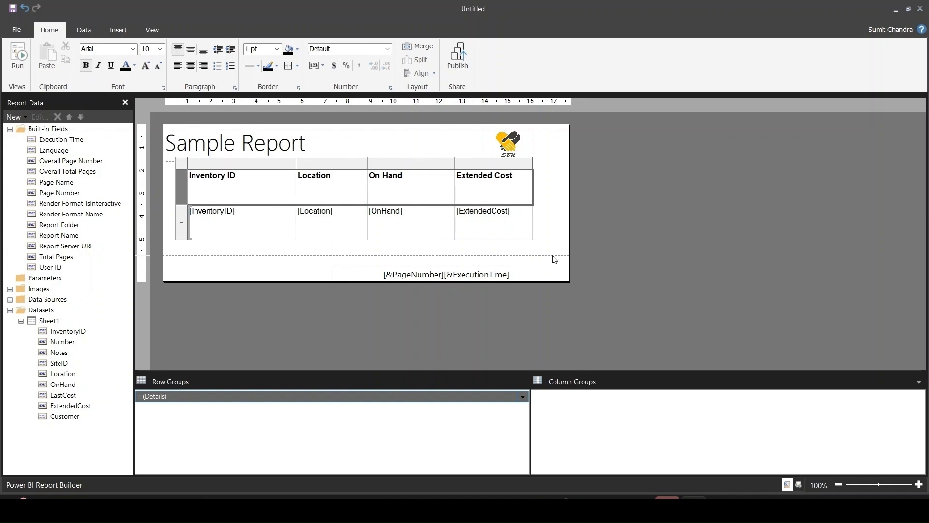
click(555, 242)
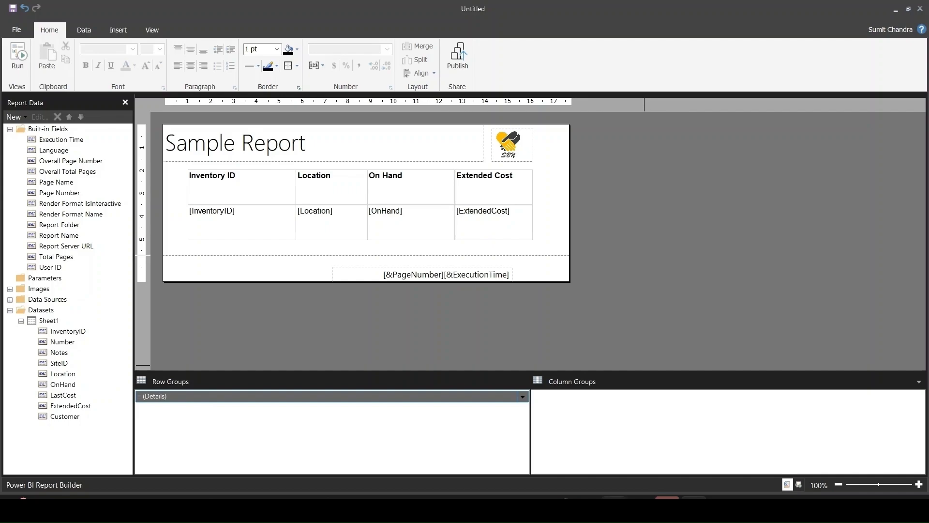
Switch to the Power BI service in the browser and create a paginated report from the Power BI Feb 2025 Updates report
mouse_move(614, 503)
click(614, 436)
click(184, 12)
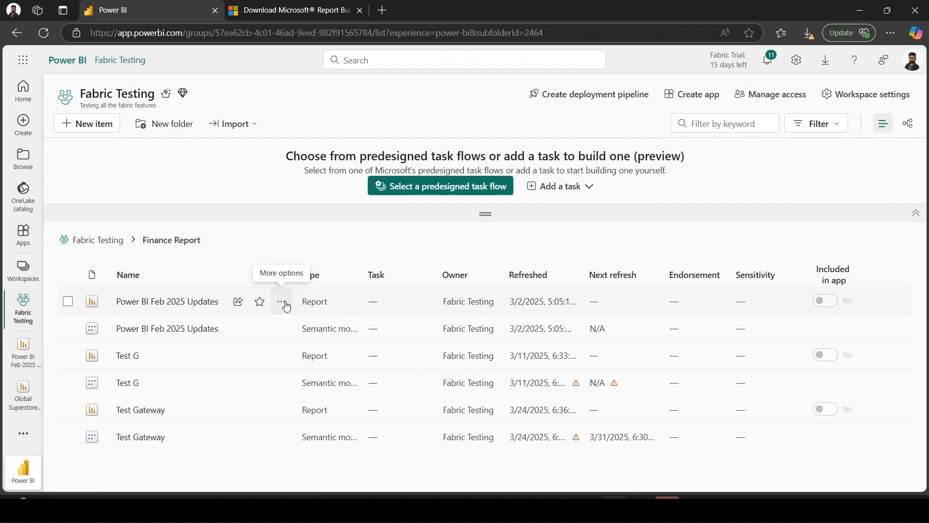
click(282, 302)
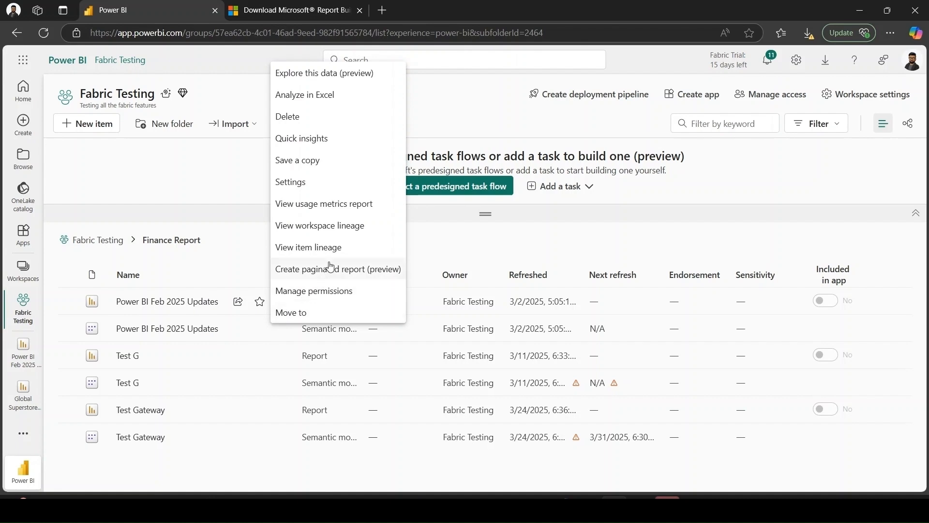
click(362, 273)
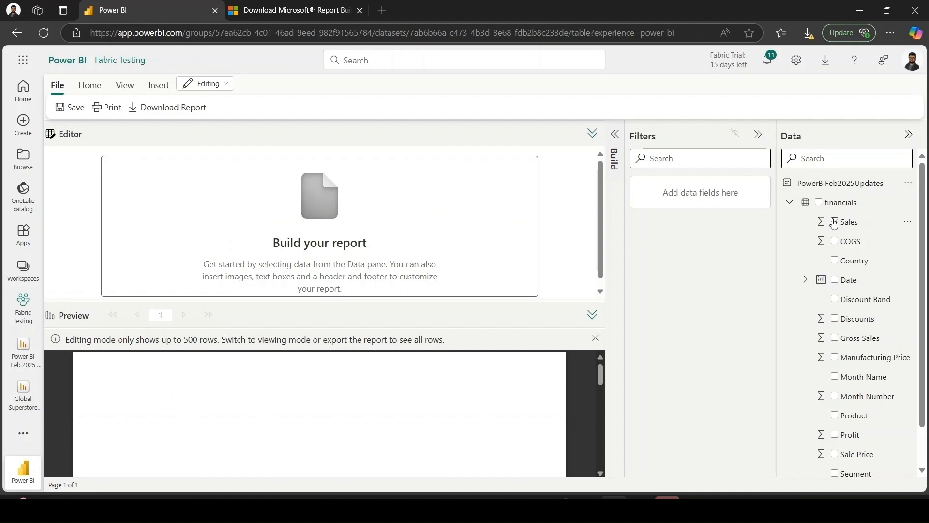
Build the paginated report's table from the Country, Sales and Profit fields of the financials table
click(819, 202)
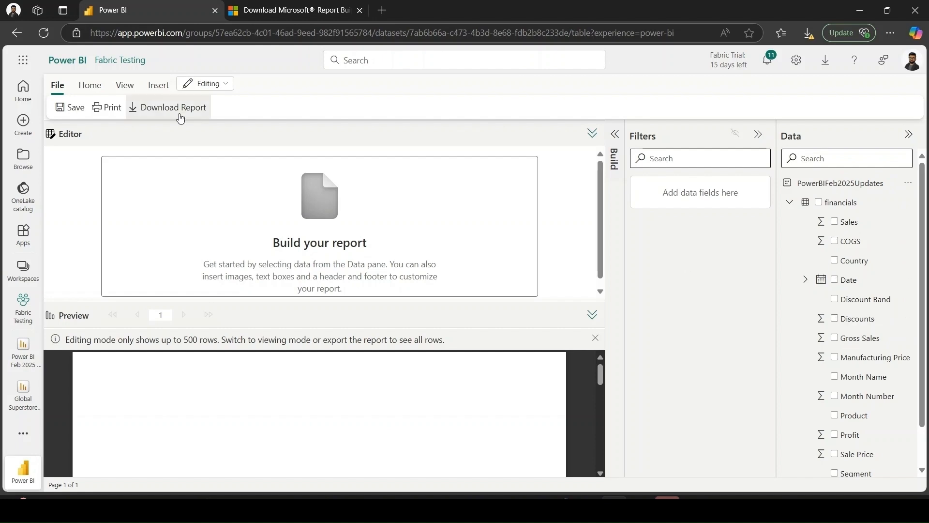
click(220, 85)
click(273, 90)
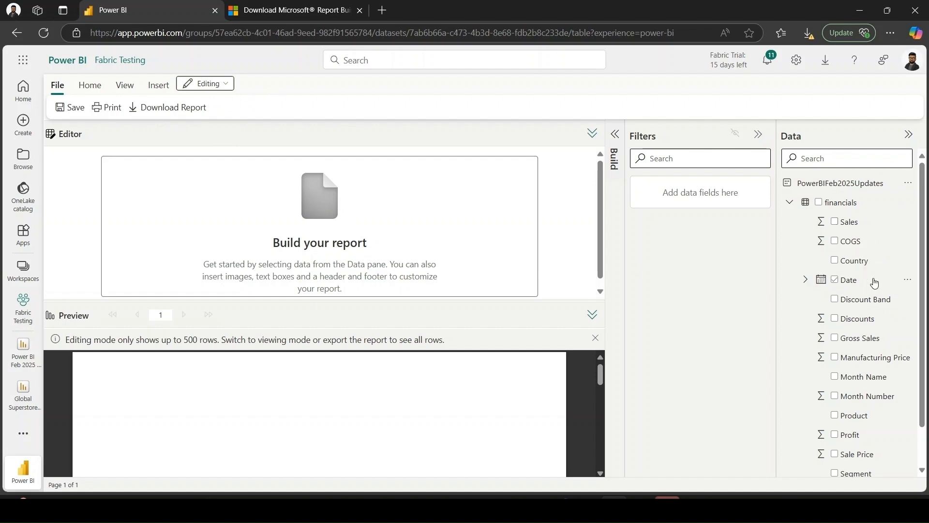
click(834, 261)
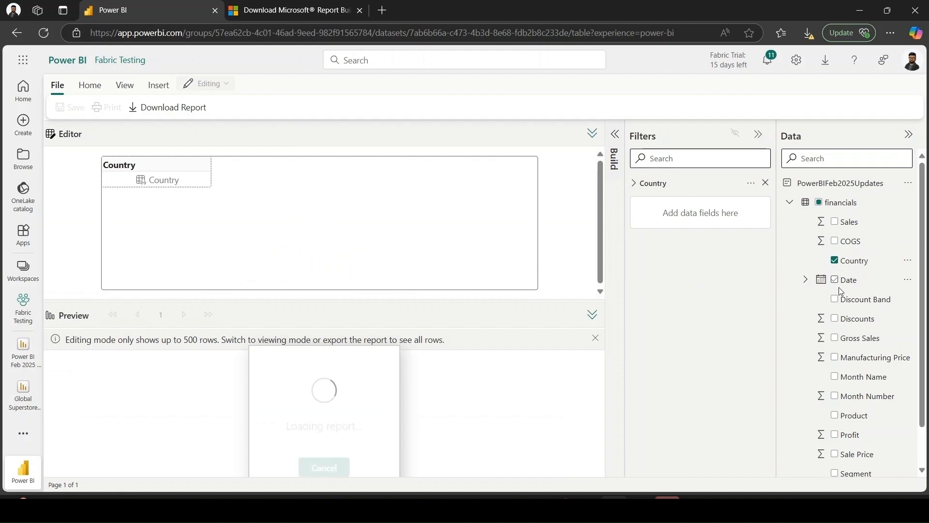
click(836, 222)
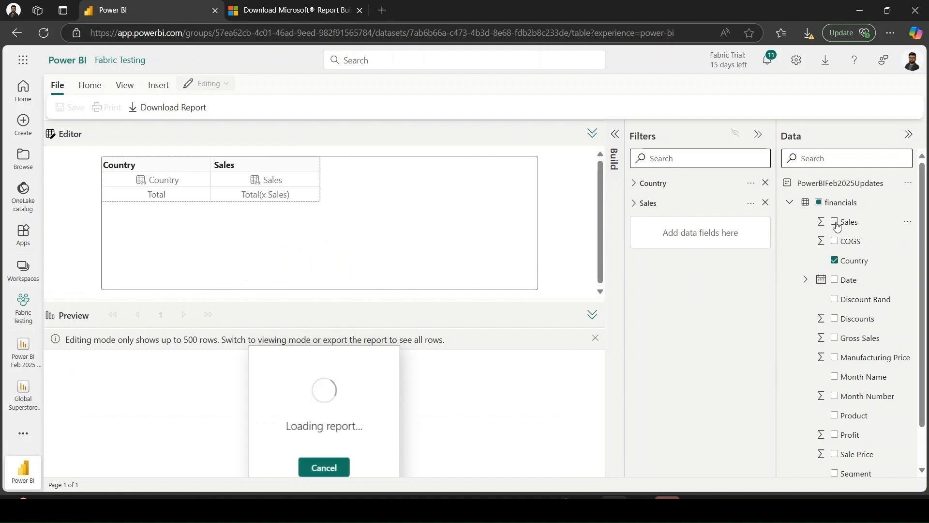
click(836, 438)
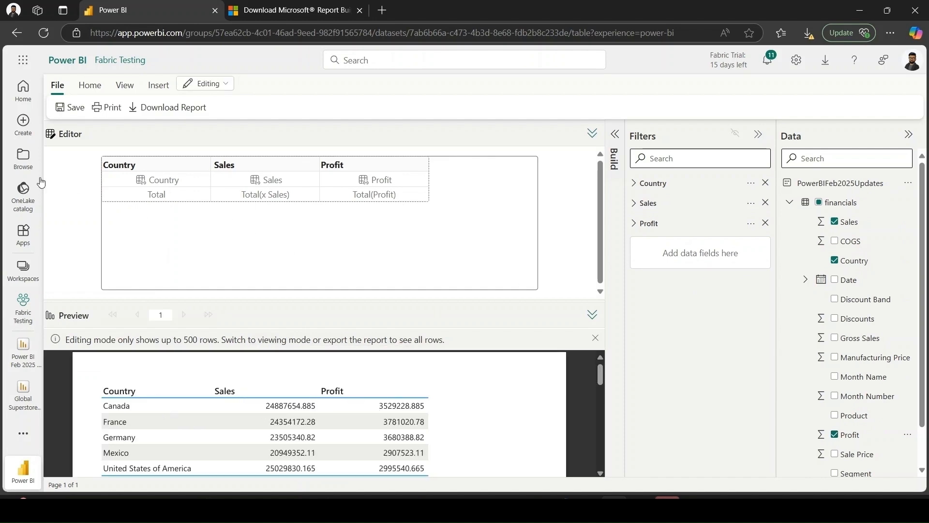
Save the report as Paginated Report in the Finance Report folder of the Fabric Testing workspace
click(86, 89)
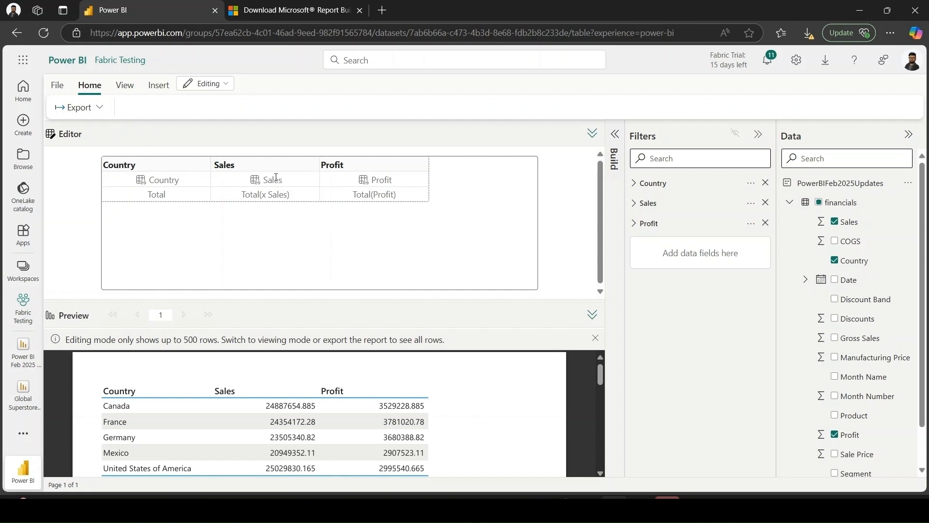
click(68, 93)
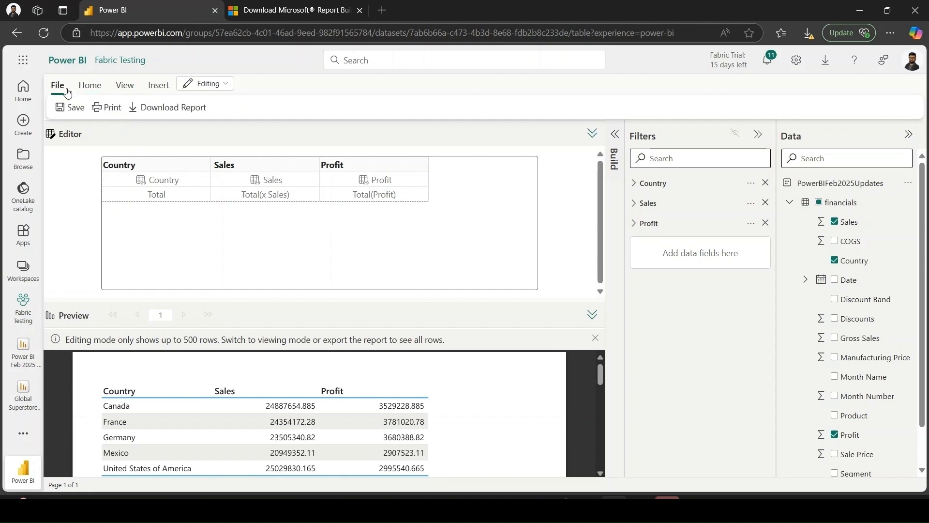
click(74, 114)
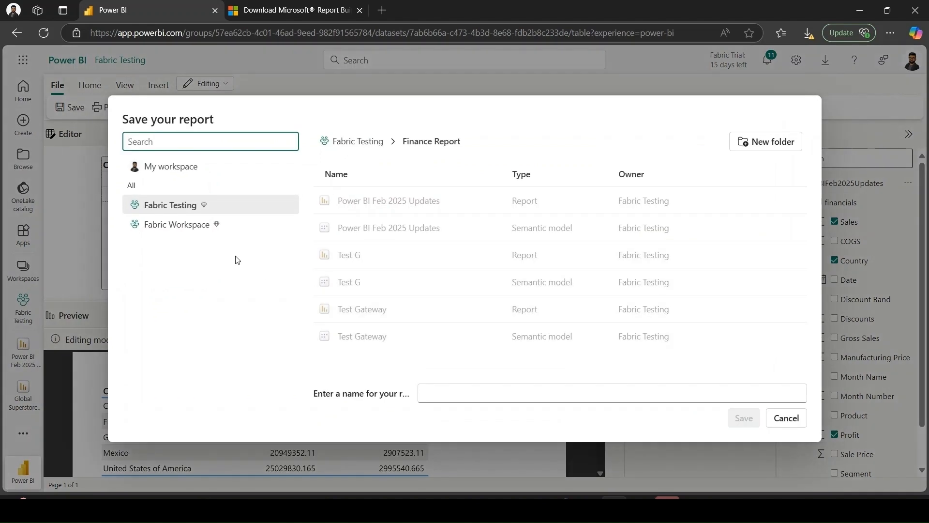
click(486, 392)
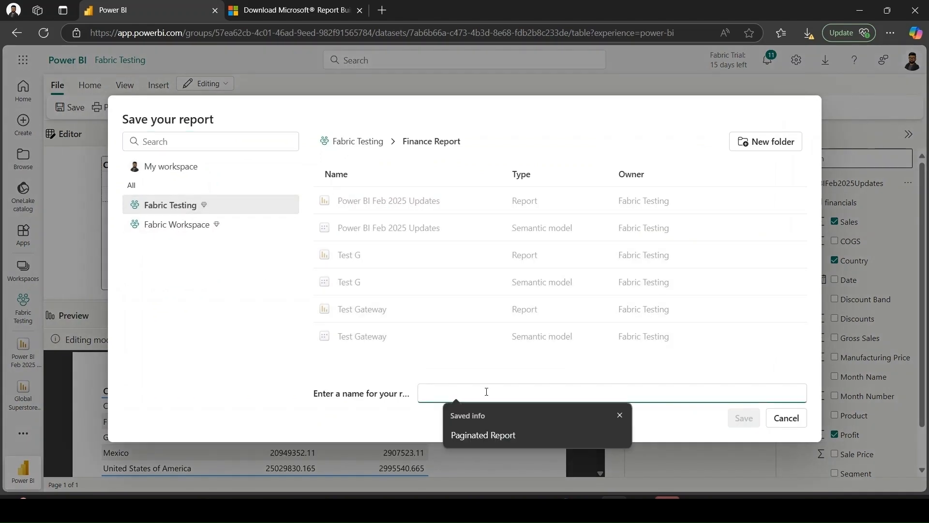
click(514, 435)
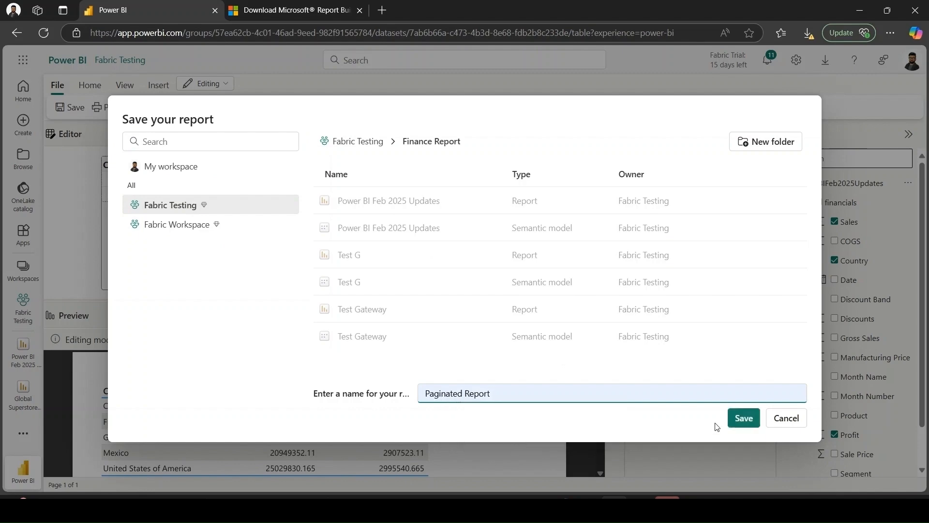
click(744, 418)
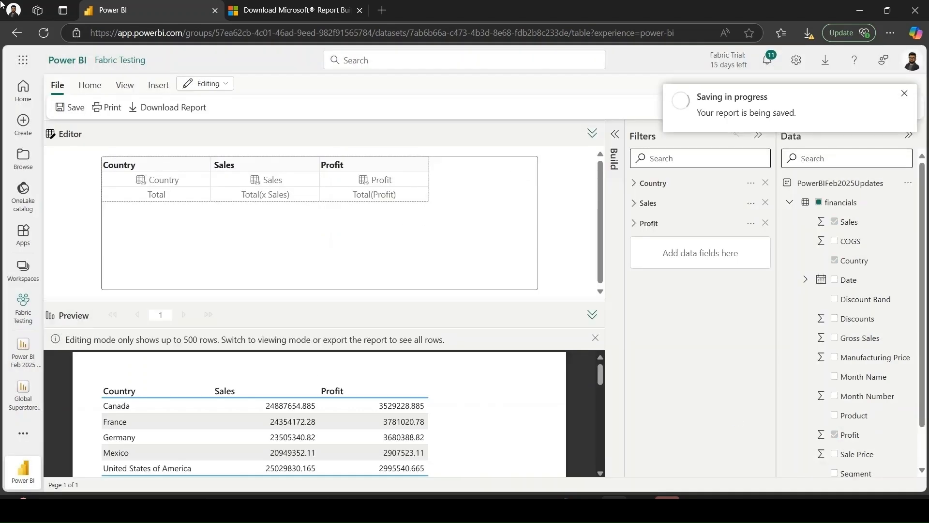
click(904, 93)
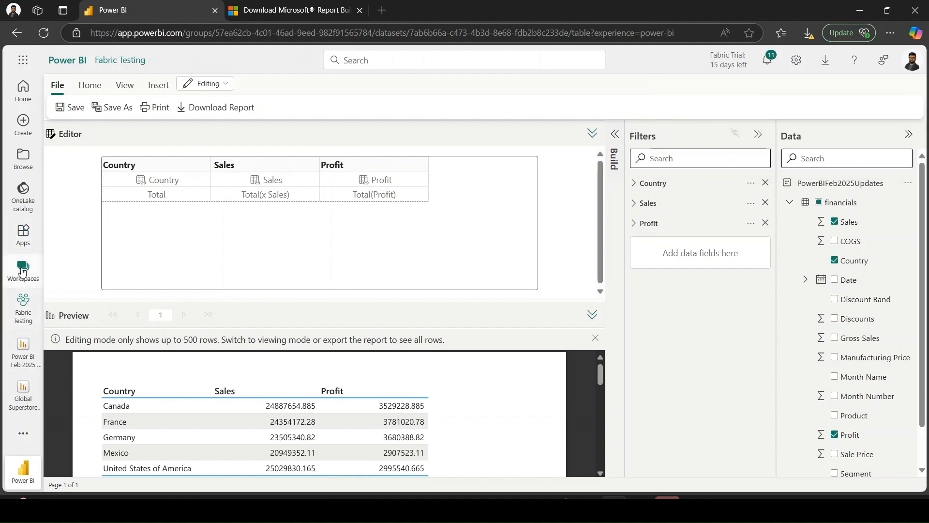
Return to the Fabric Testing workspace and open Paginated Report for editing in Power BI Report Builder, accepting the security warning
click(23, 305)
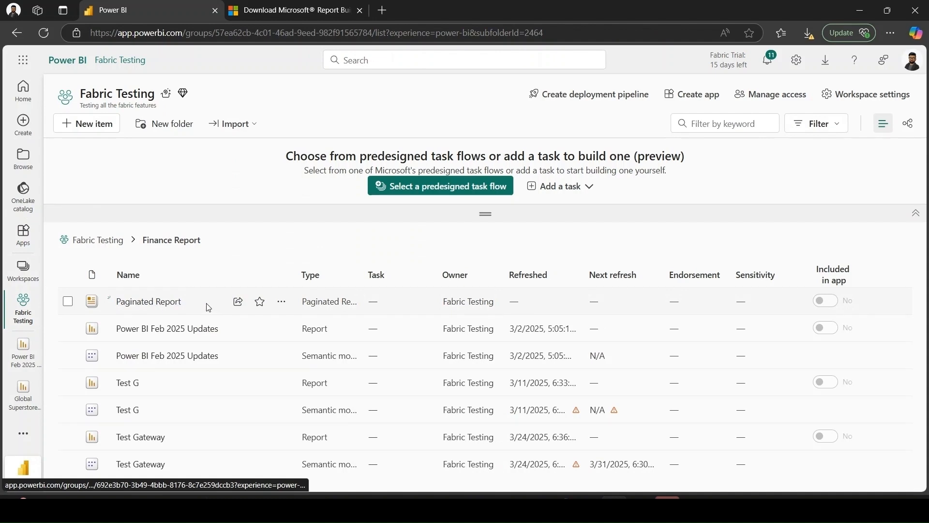
click(283, 304)
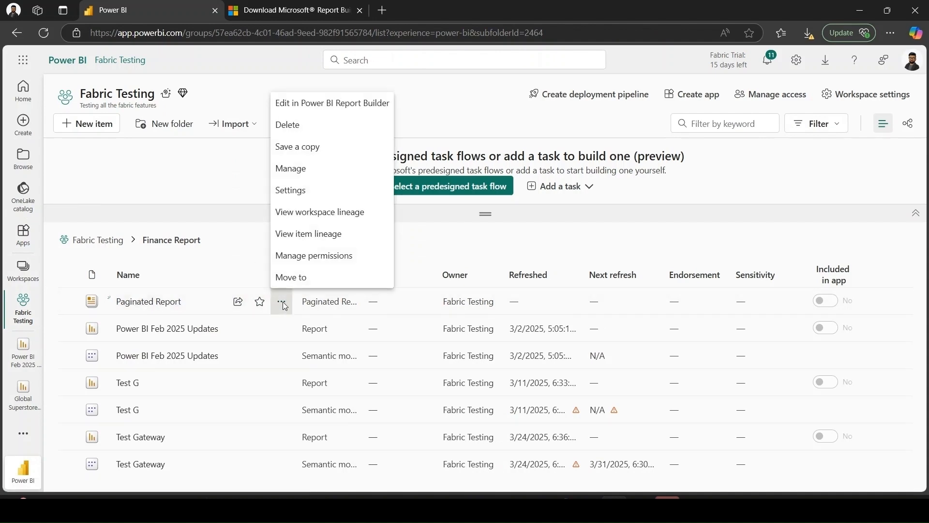
click(358, 104)
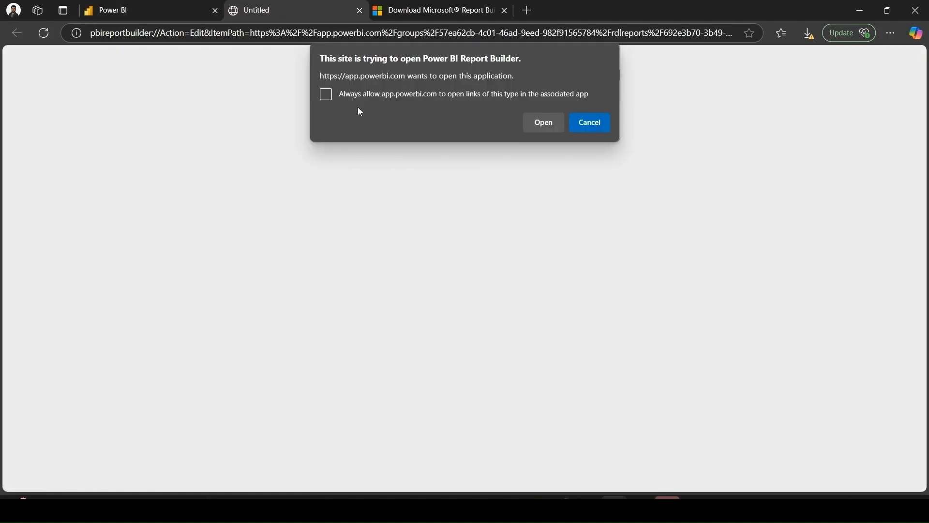
click(540, 130)
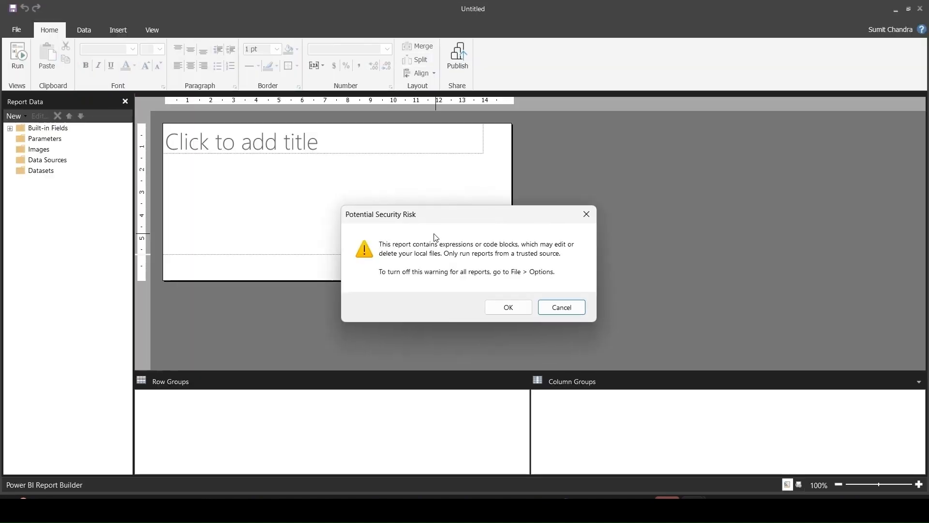
click(506, 306)
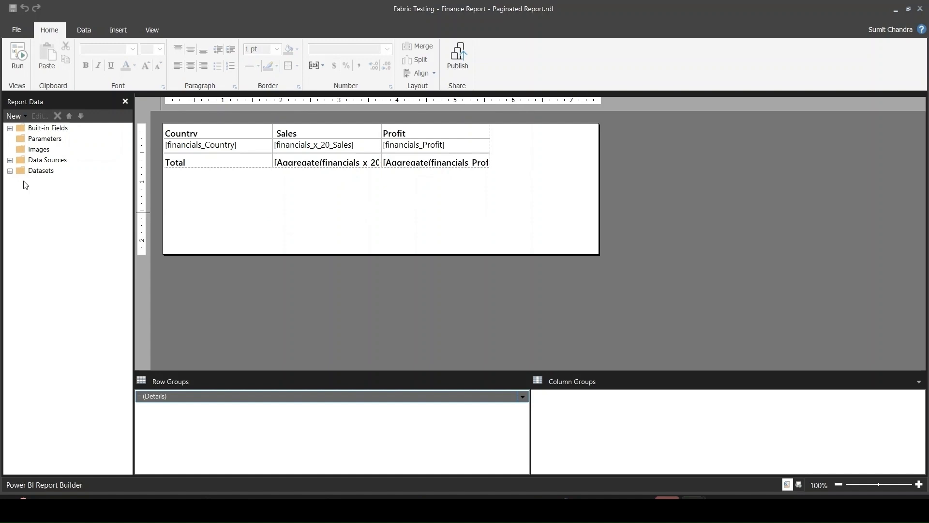
Examine the fields contained in the opened report's dataset
click(10, 171)
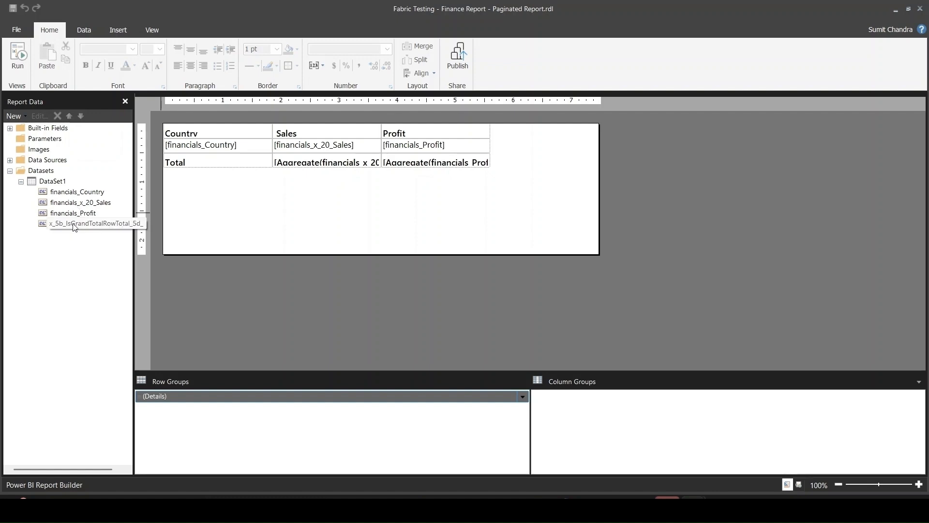
click(10, 171)
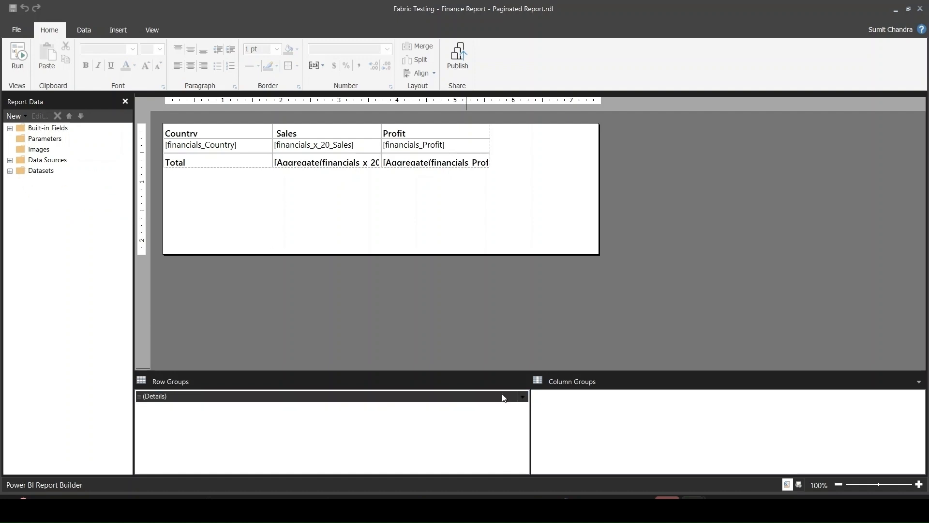